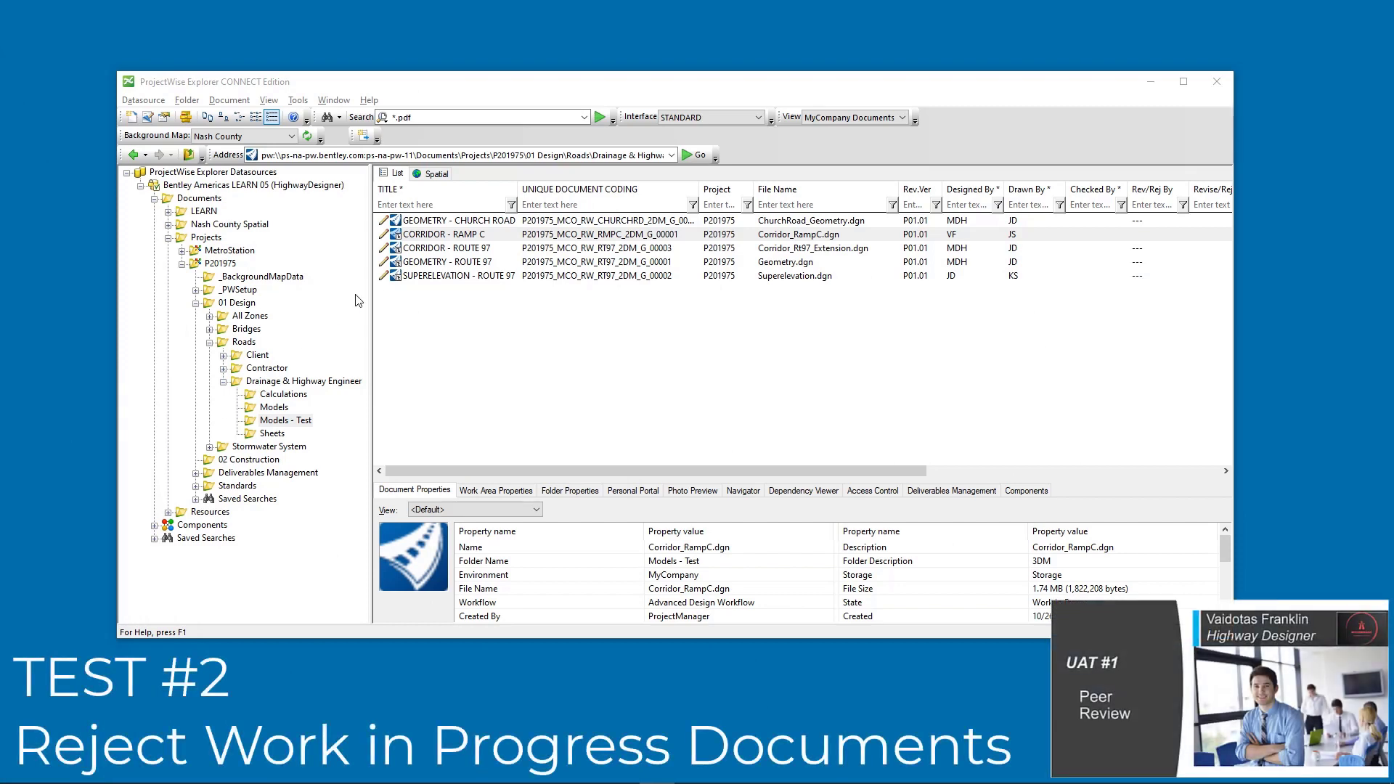
Save "Ramp C Corridor needs to be adjusted to match up with Route 97" as the Revise/Reject Reason of the CORRIDOR - RAMP C document
{"action": "left_click", "coordinate": [409, 235]}
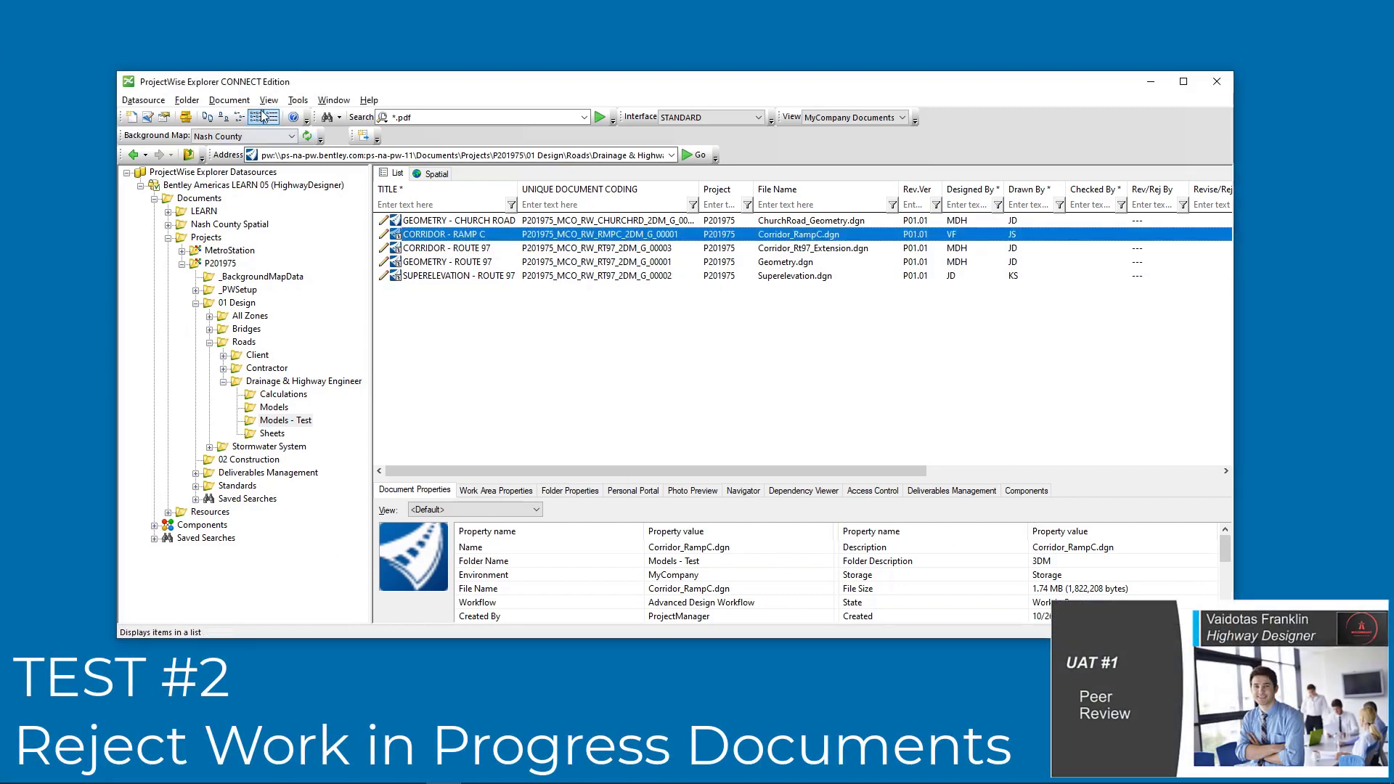
{"action": "left_click", "coordinate": [229, 100]}
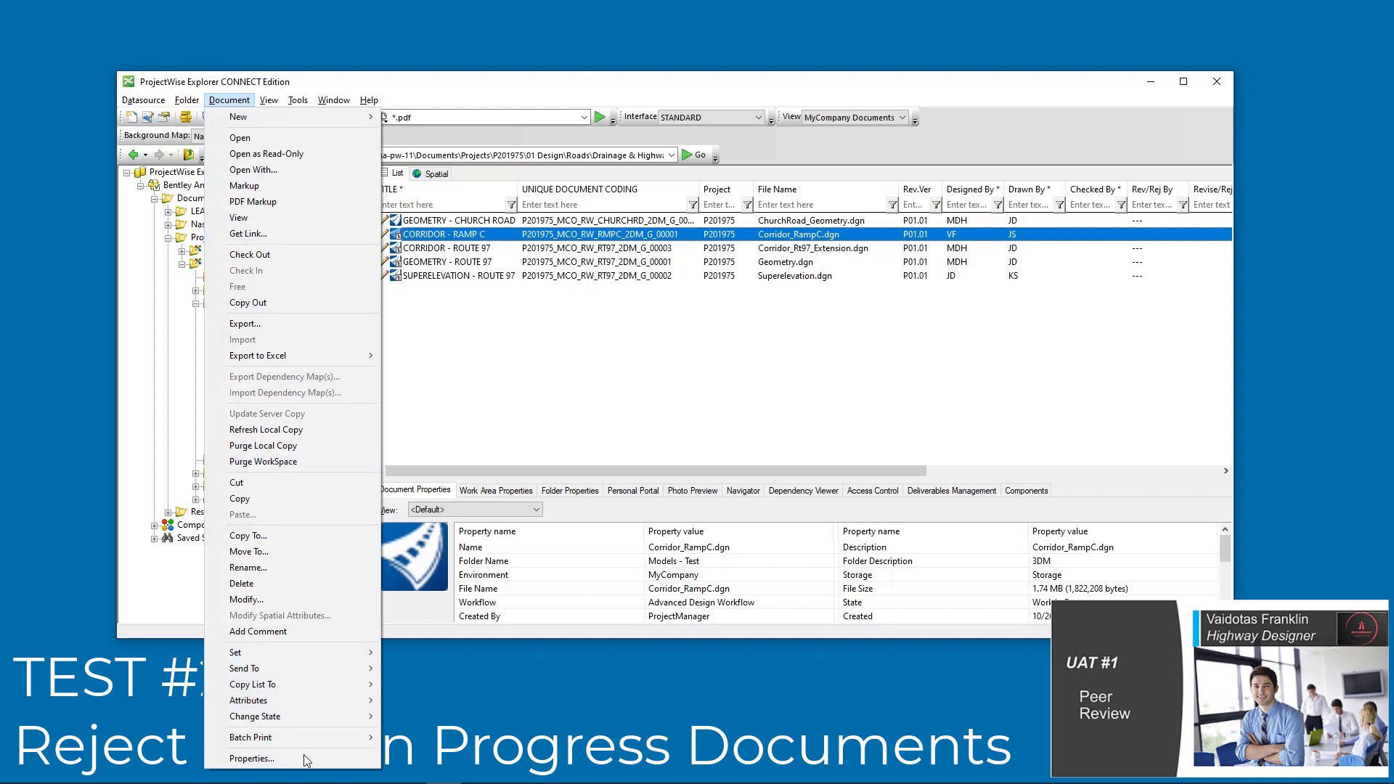
{"action": "left_click", "coordinate": [252, 758]}
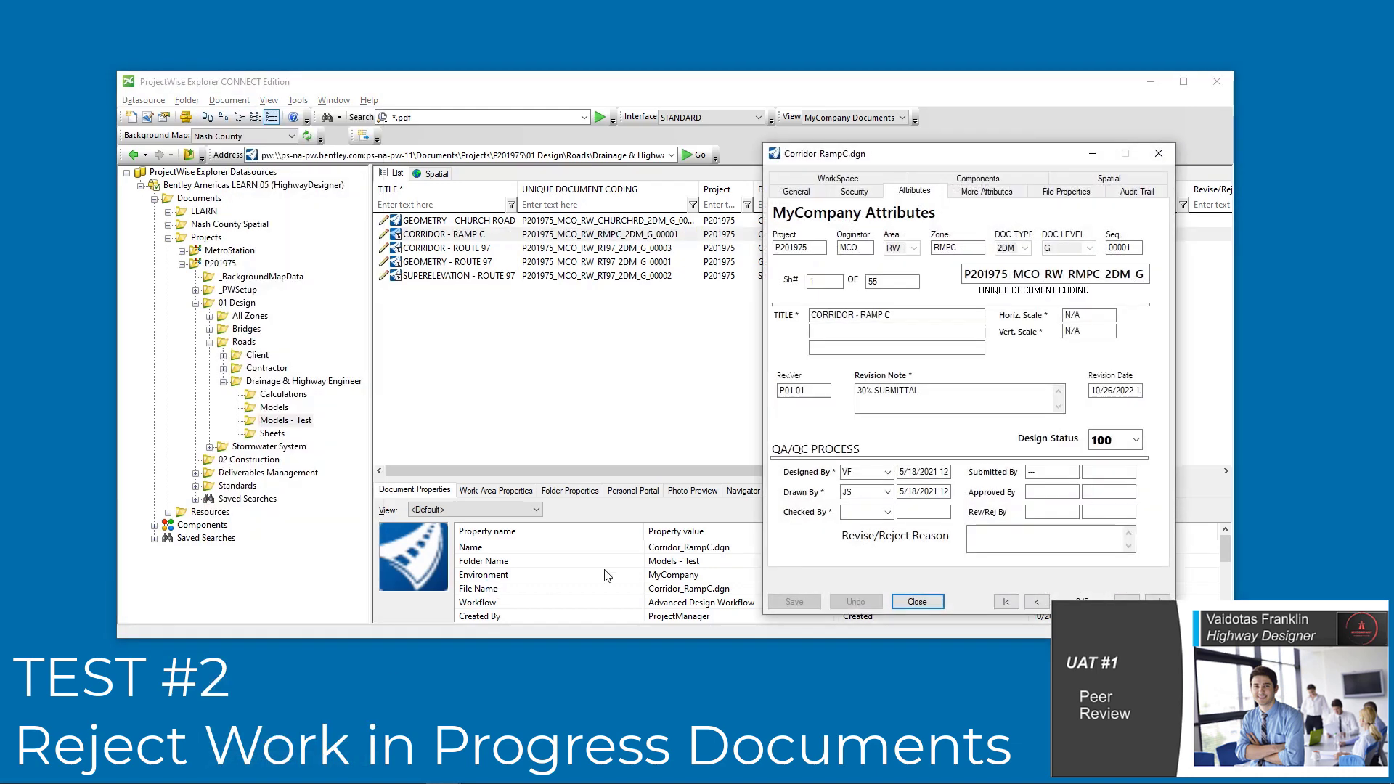
{"action": "left_click", "coordinate": [1003, 537]}
{"action": "type", "text": "Ramp C Corridor needs to be adjusted to match up with Route 97"}
{"action": "left_click", "coordinate": [807, 600]}
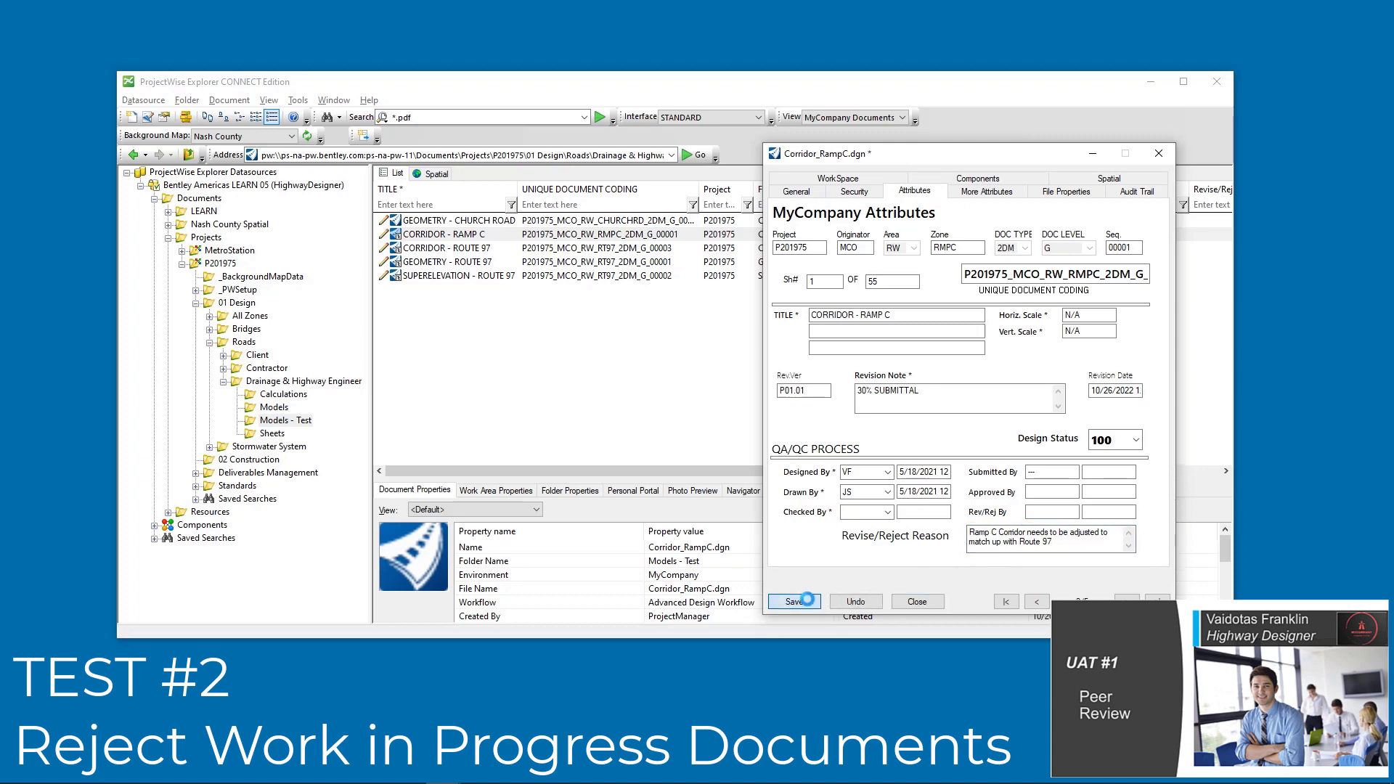
Change the state of the CORRIDOR - RAMP C document with Revise/Reject and close its properties
{"action": "left_click", "coordinate": [465, 237]}
{"action": "left_click", "coordinate": [228, 100]}
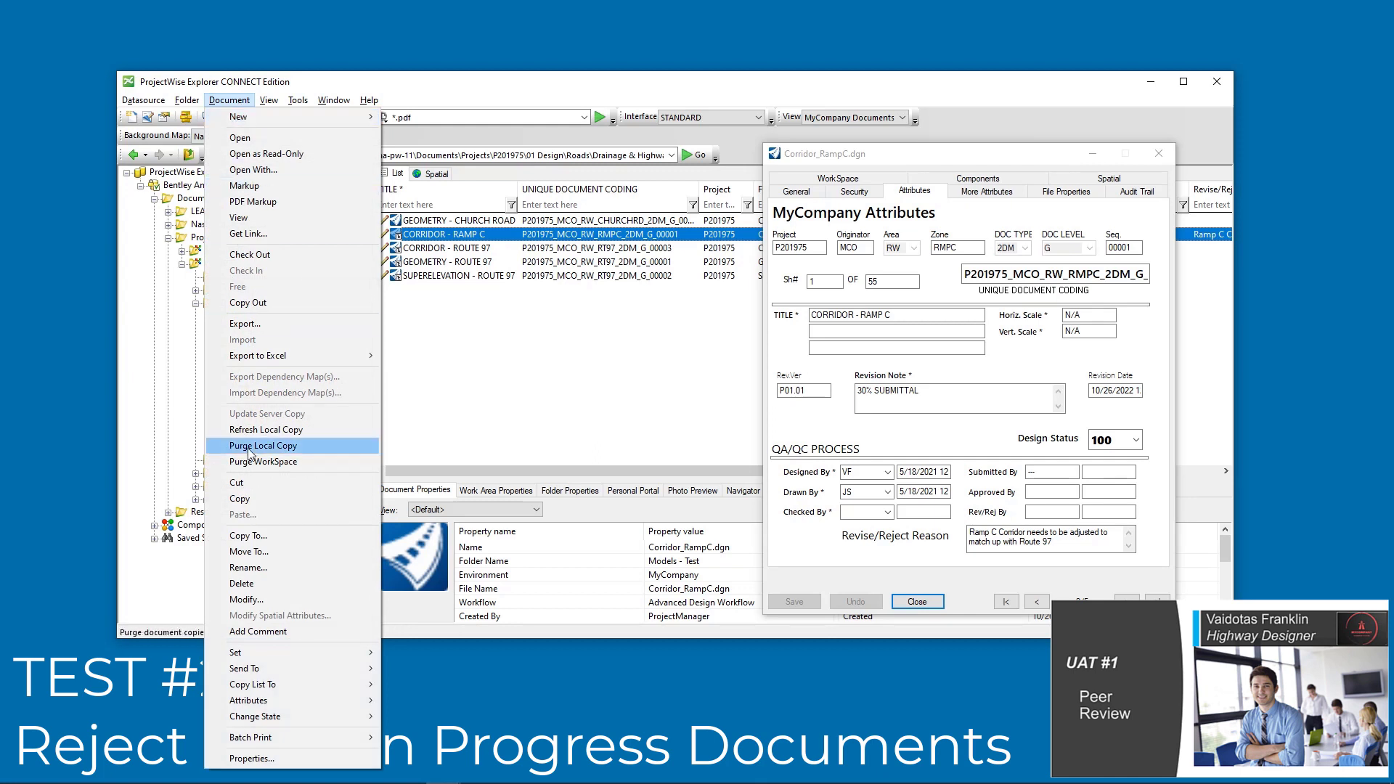
{"action": "mouse_move", "coordinate": [305, 716]}
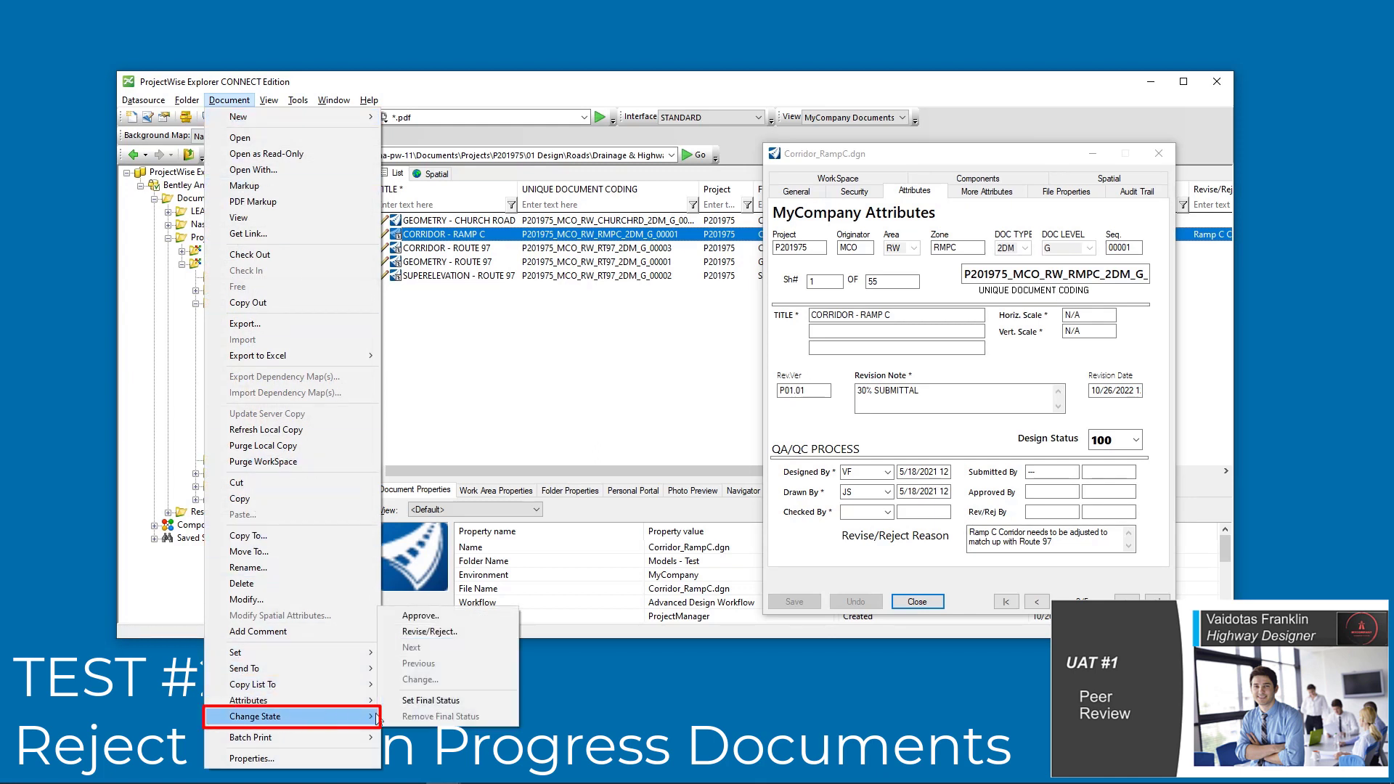
{"action": "left_click", "coordinate": [442, 630]}
{"action": "left_click", "coordinate": [703, 458]}
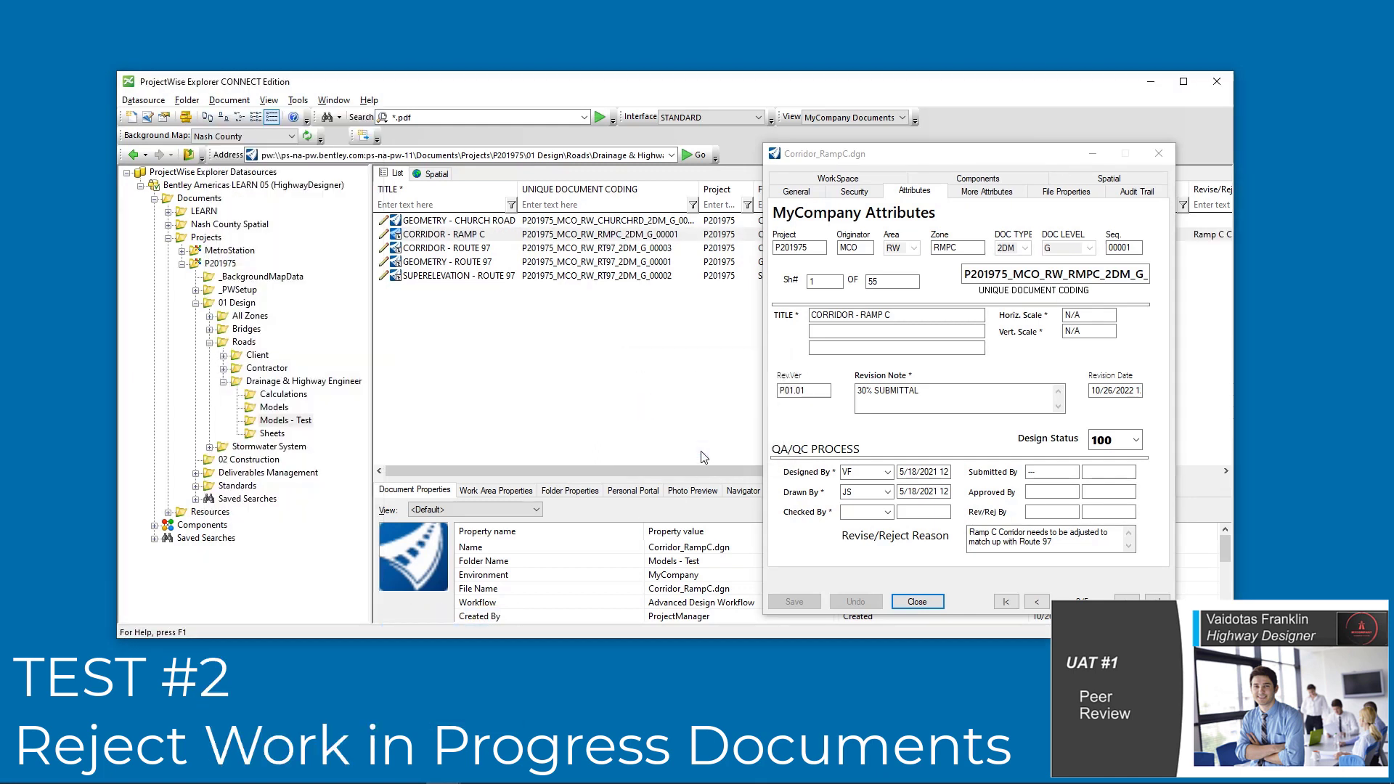
{"action": "left_click", "coordinate": [914, 601]}
{"action": "left_click", "coordinate": [661, 248], "text": "ctrl"}
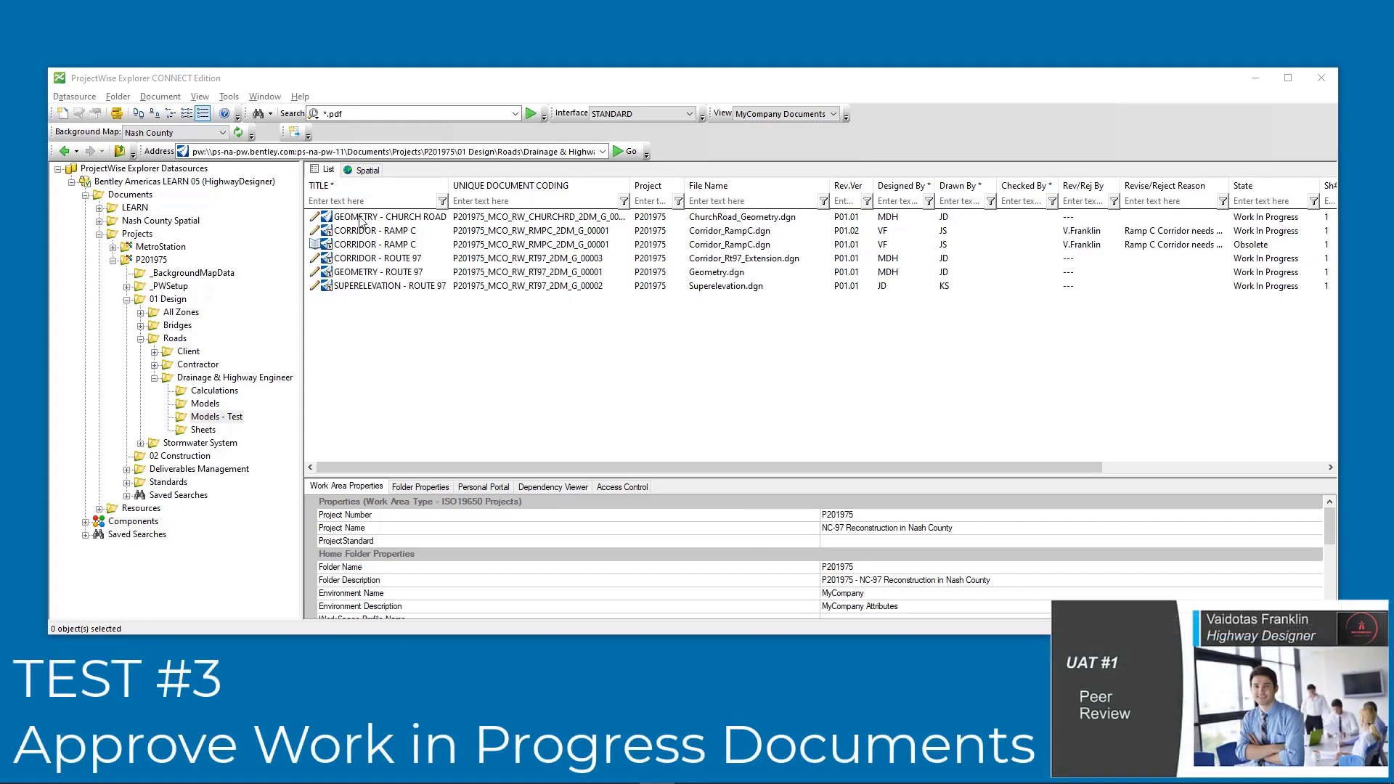
Set Checked By to VF for the GEOMETRY - CHURCH ROAD document and the three ROUTE 97 documents together
{"action": "left_click", "coordinate": [361, 218]}
{"action": "left_click", "coordinate": [363, 258], "text": "ctrl"}
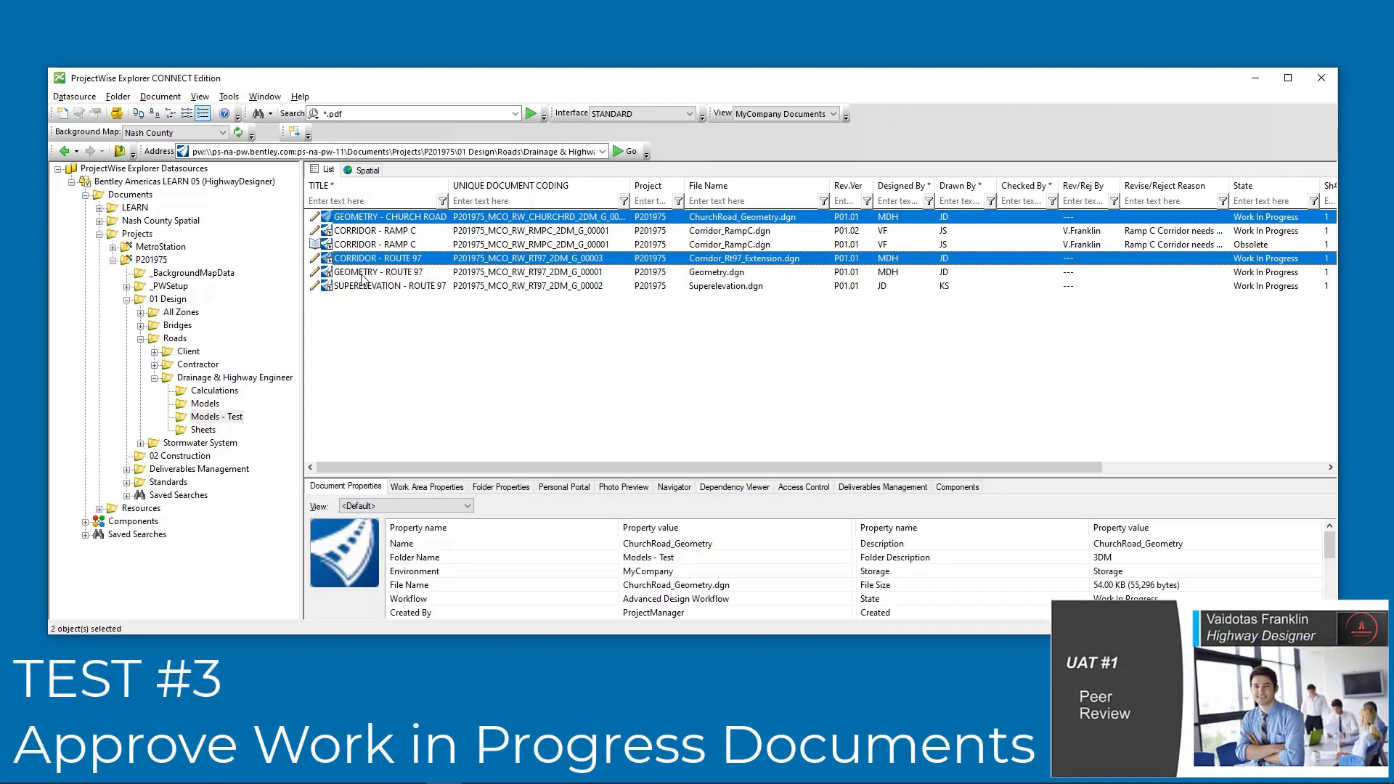
{"action": "left_click", "coordinate": [363, 286], "text": "ctrl+shift"}
{"action": "left_click", "coordinate": [160, 97]}
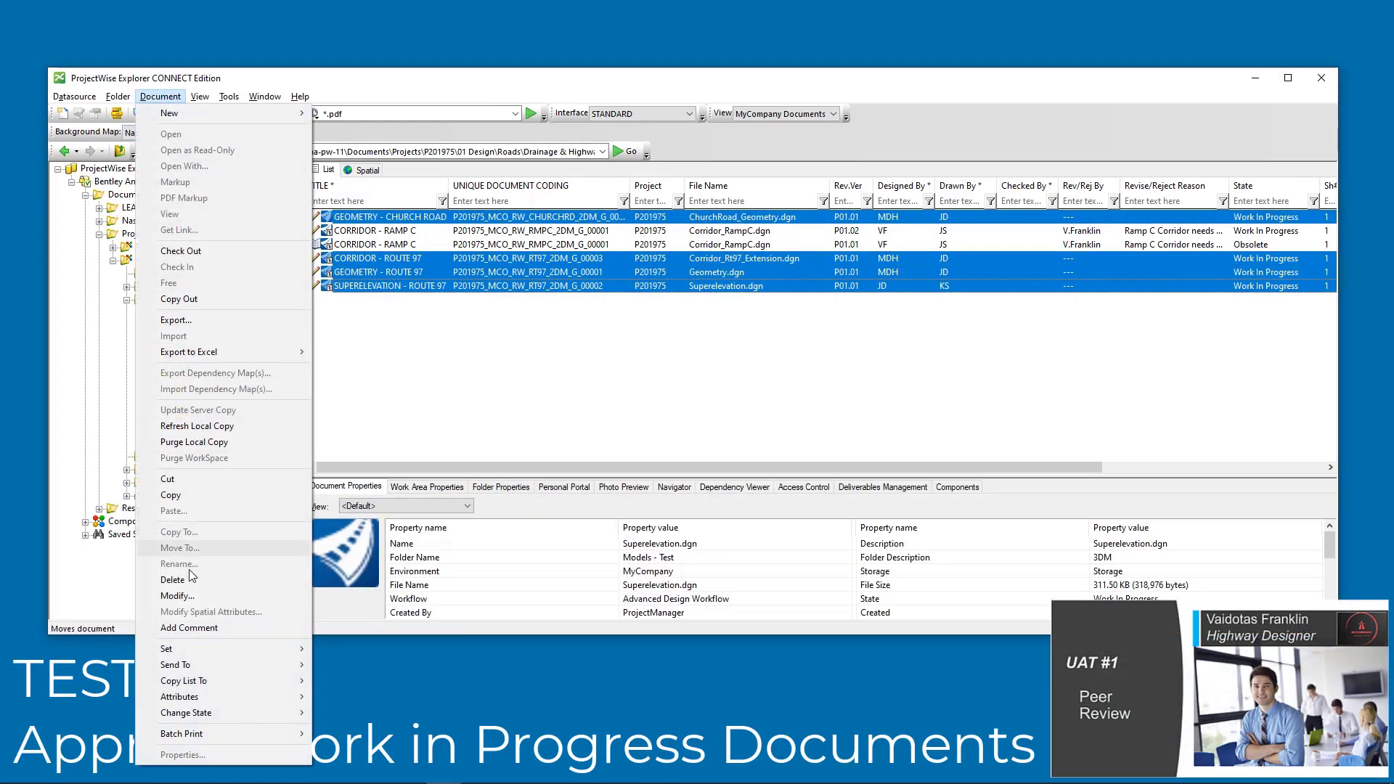
{"action": "left_click", "coordinate": [182, 595]}
{"action": "left_click", "coordinate": [600, 233]}
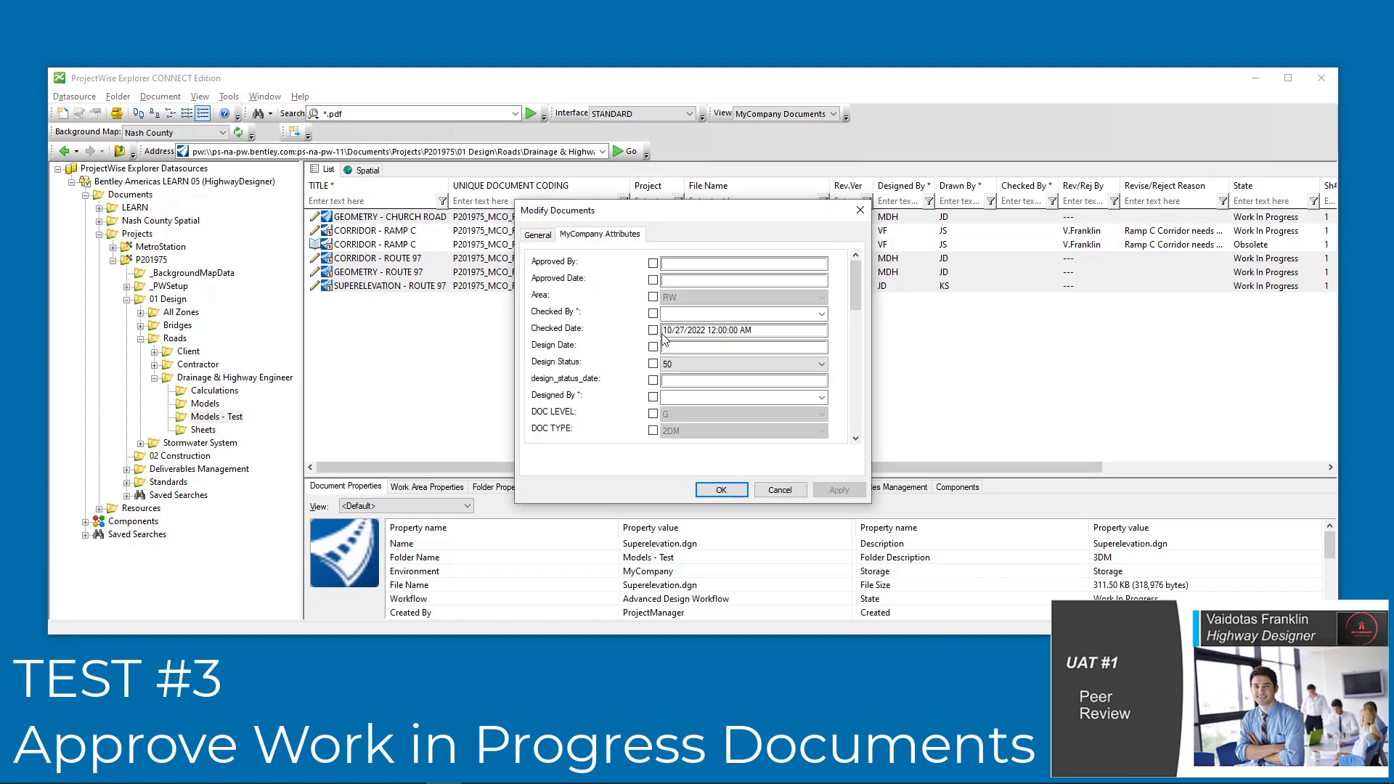
{"action": "left_click", "coordinate": [821, 314]}
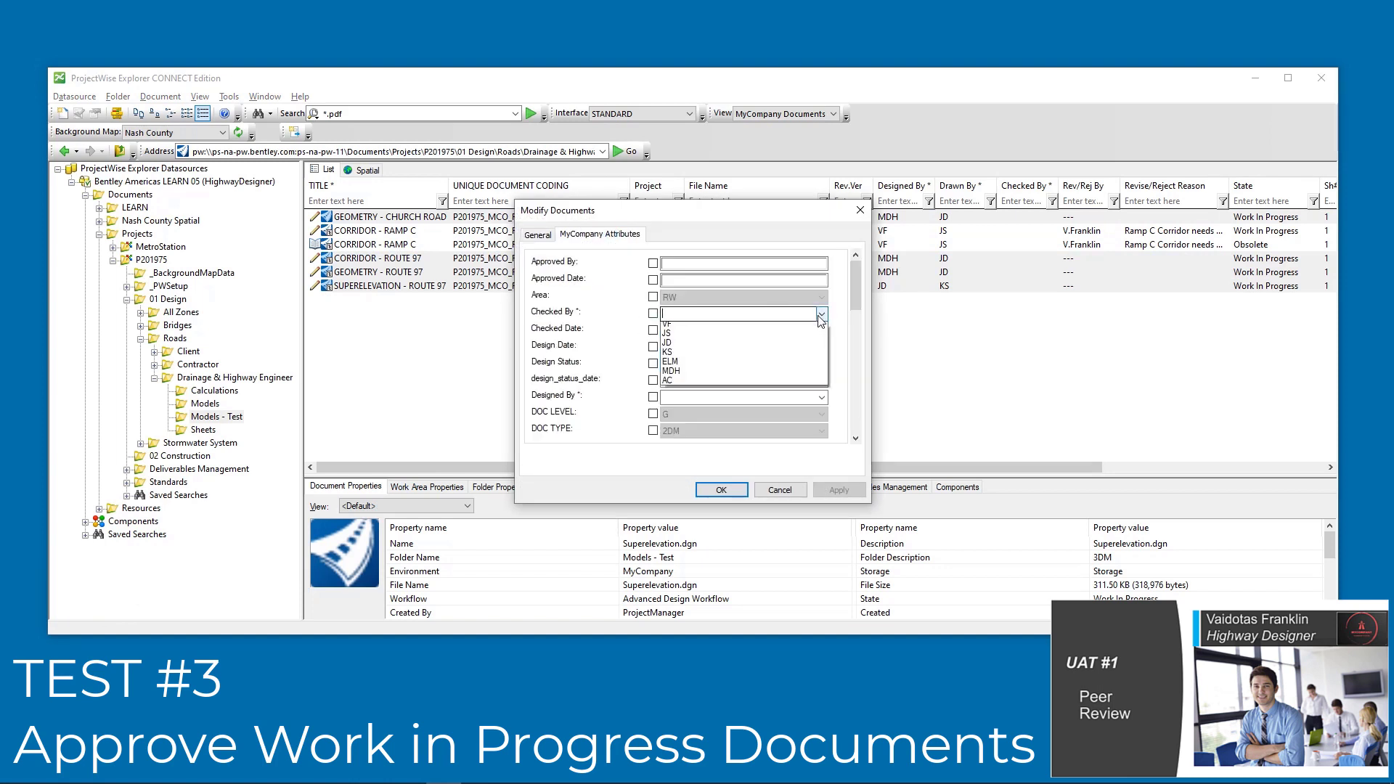
{"action": "left_click", "coordinate": [768, 327]}
{"action": "left_click", "coordinate": [735, 484]}
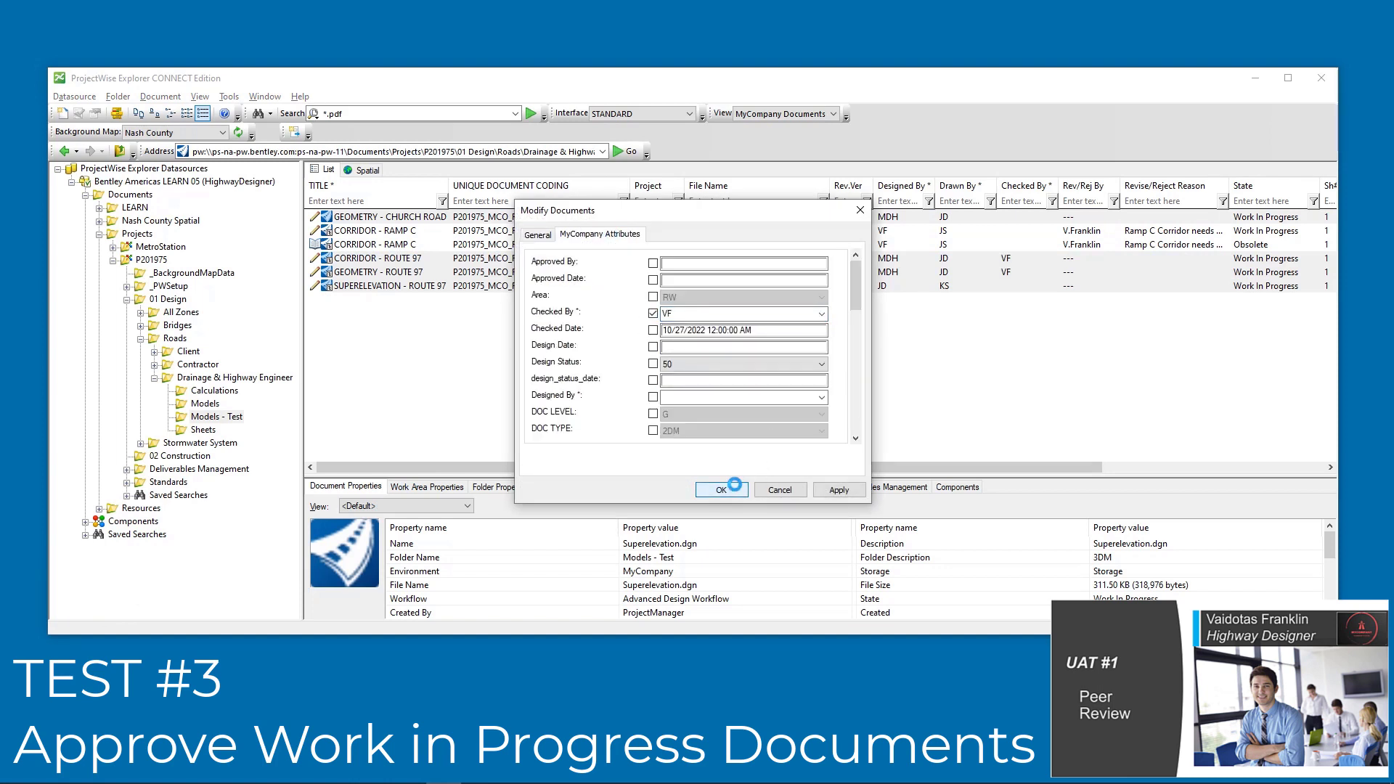
Submit the Church Road geometry and three Route 97 documents for approval and check their QA/QC attributes
{"action": "right_click", "coordinate": [363, 218]}
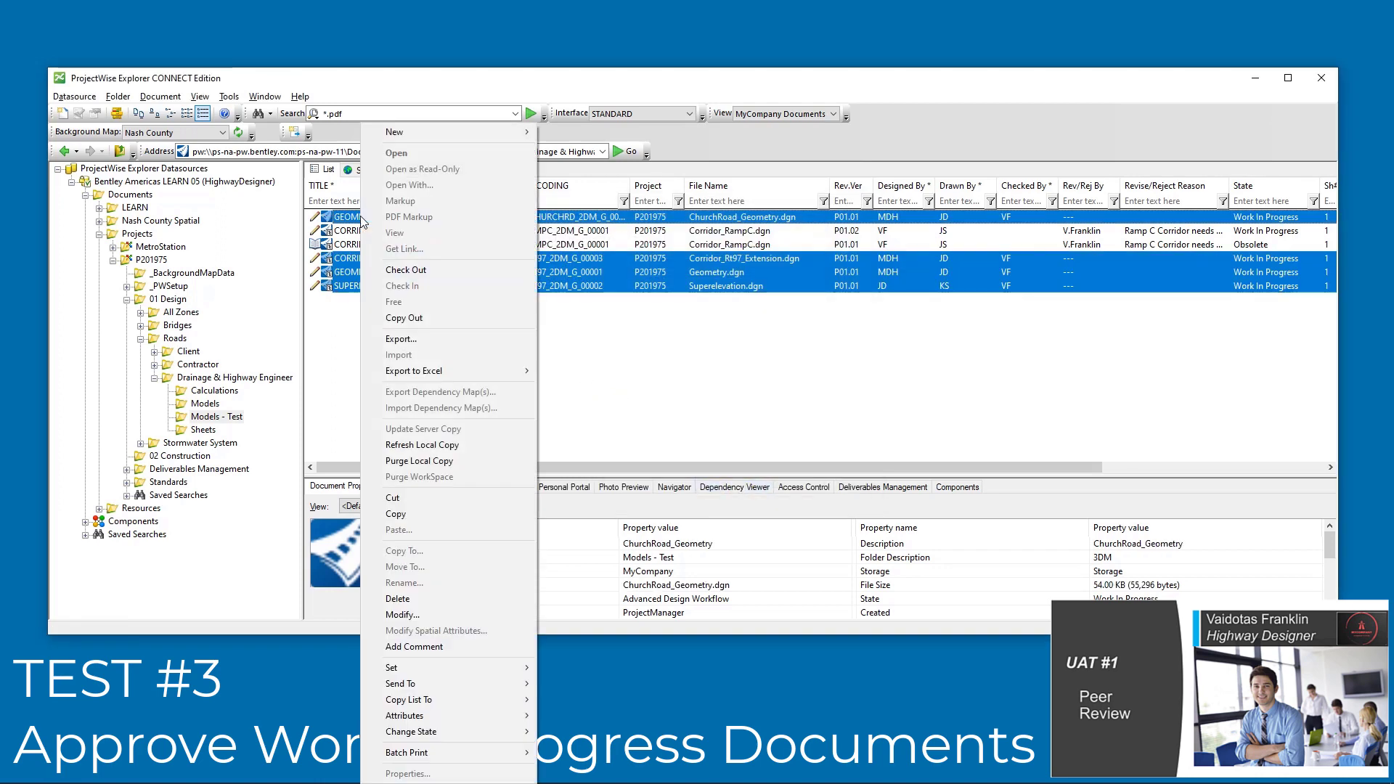
{"action": "mouse_move", "coordinate": [501, 731]}
{"action": "left_click", "coordinate": [596, 632]}
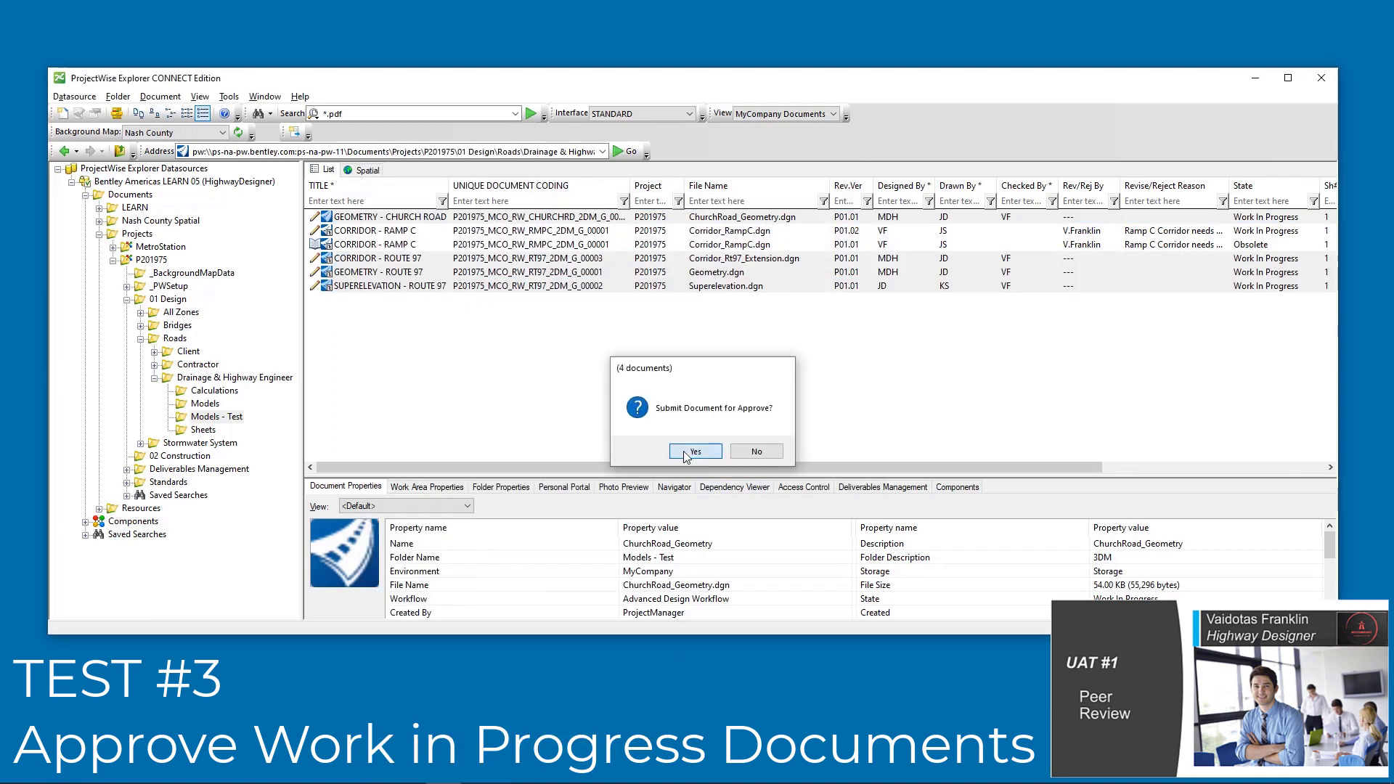
{"action": "left_click", "coordinate": [682, 456]}
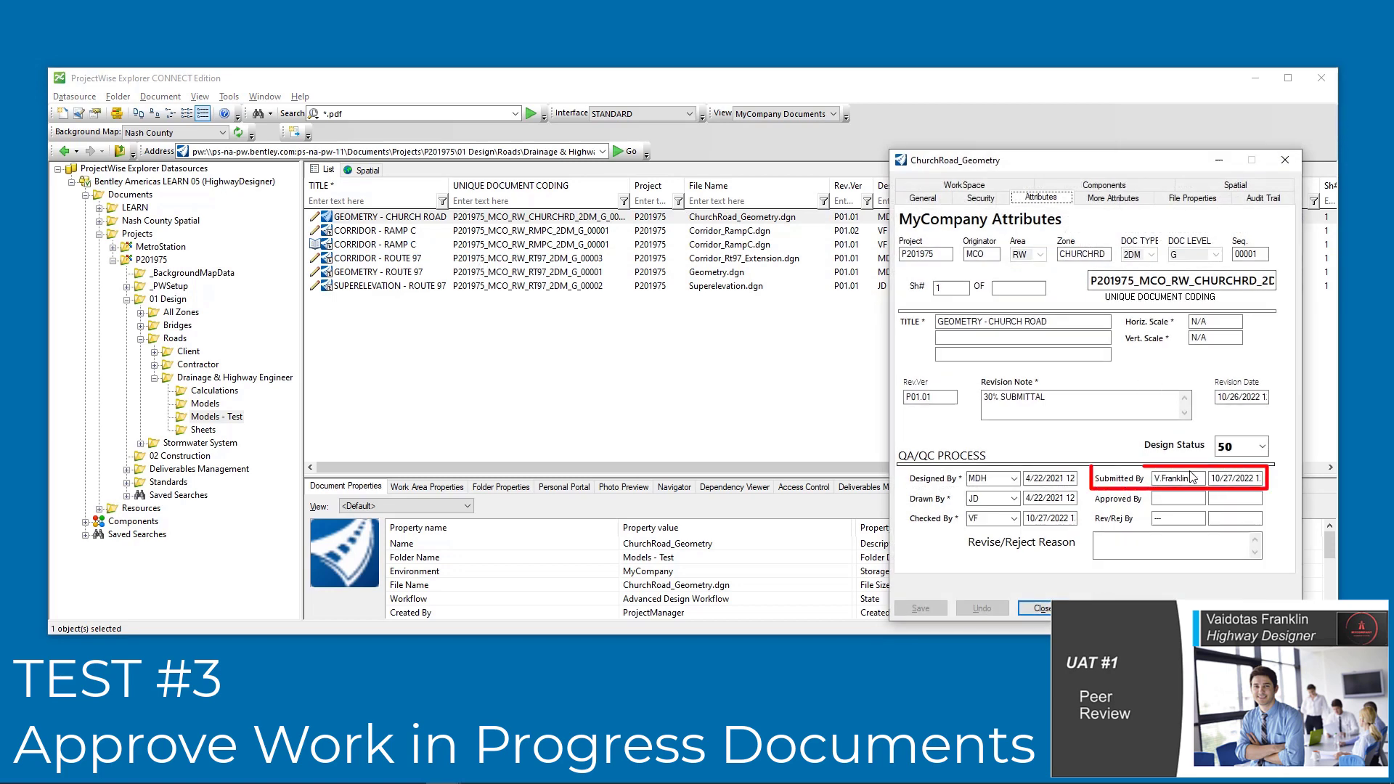
{"action": "left_click", "coordinate": [371, 259]}
{"action": "left_click", "coordinate": [367, 286]}
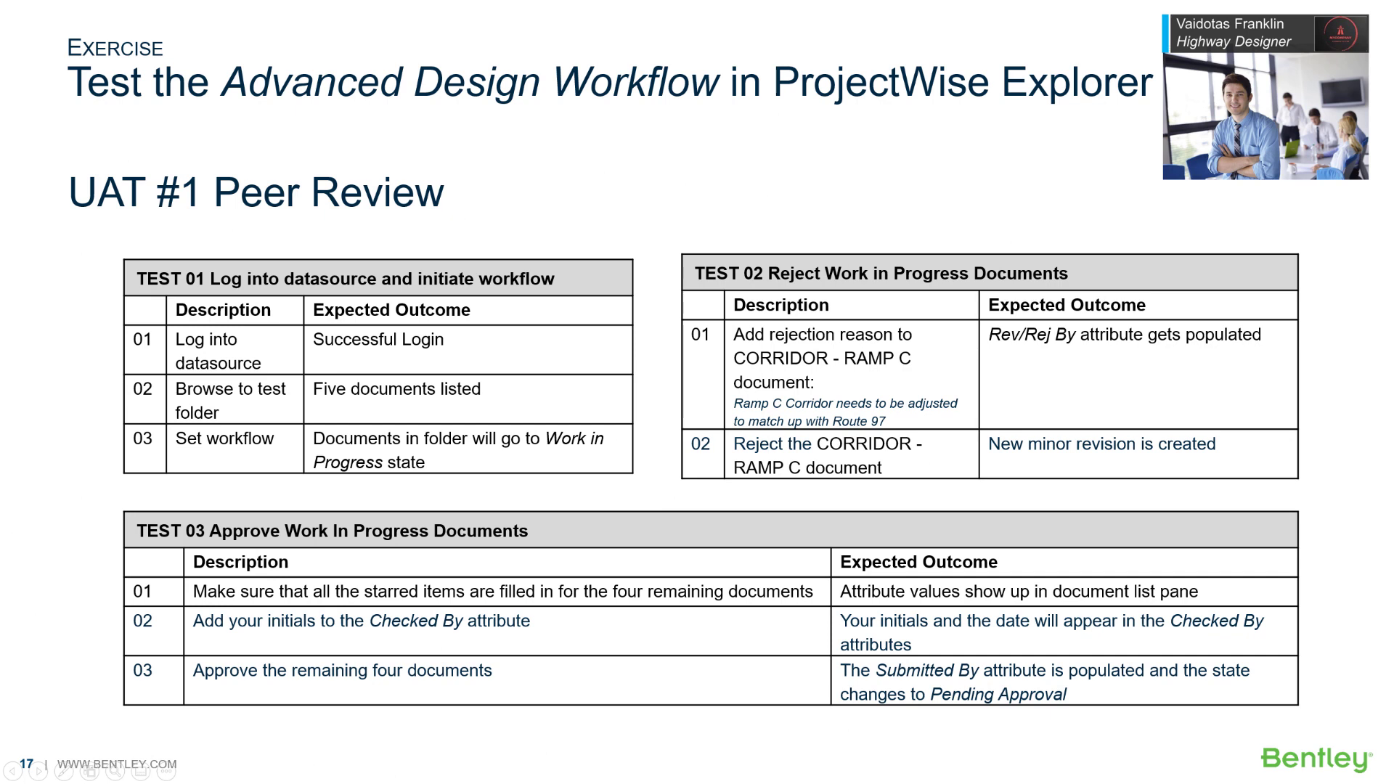
{"action": "key", "text": "Right"}
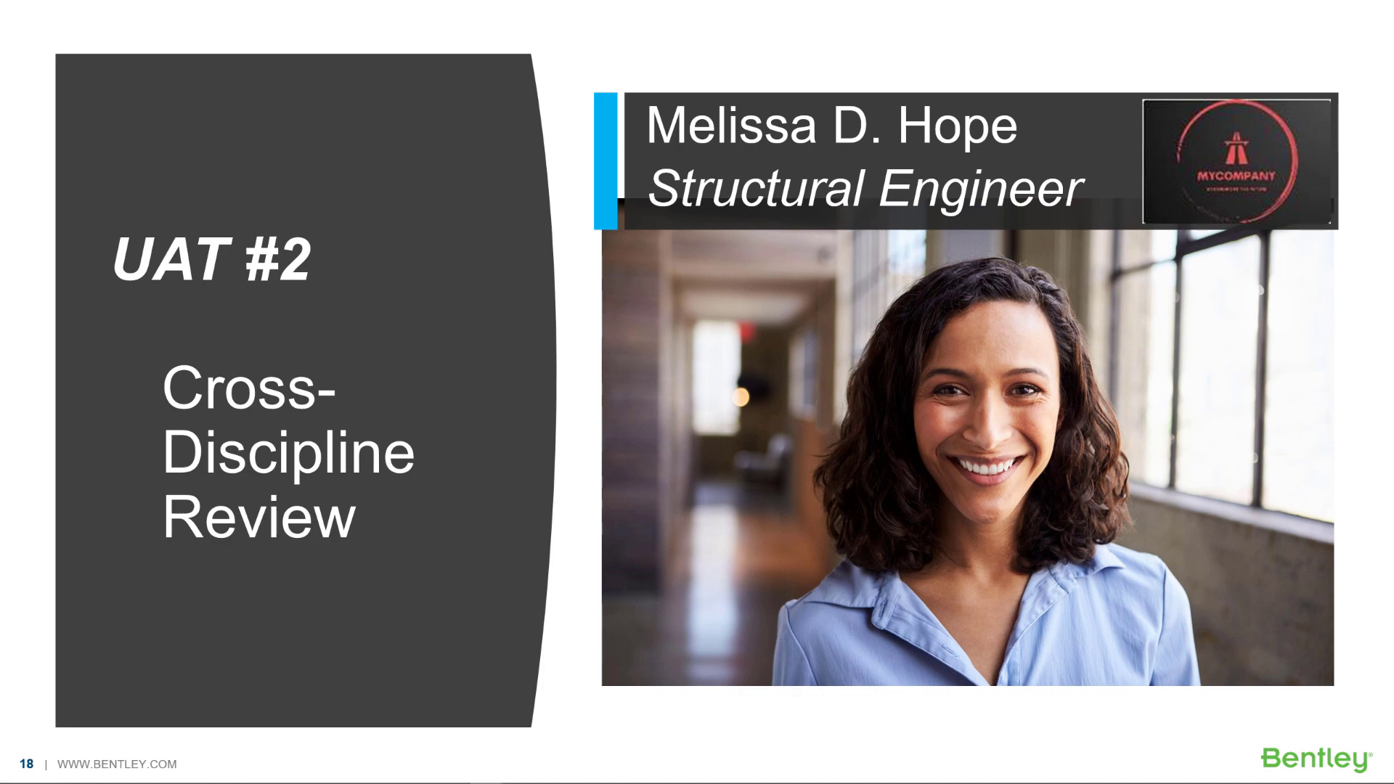
{"action": "key", "text": "Right"}
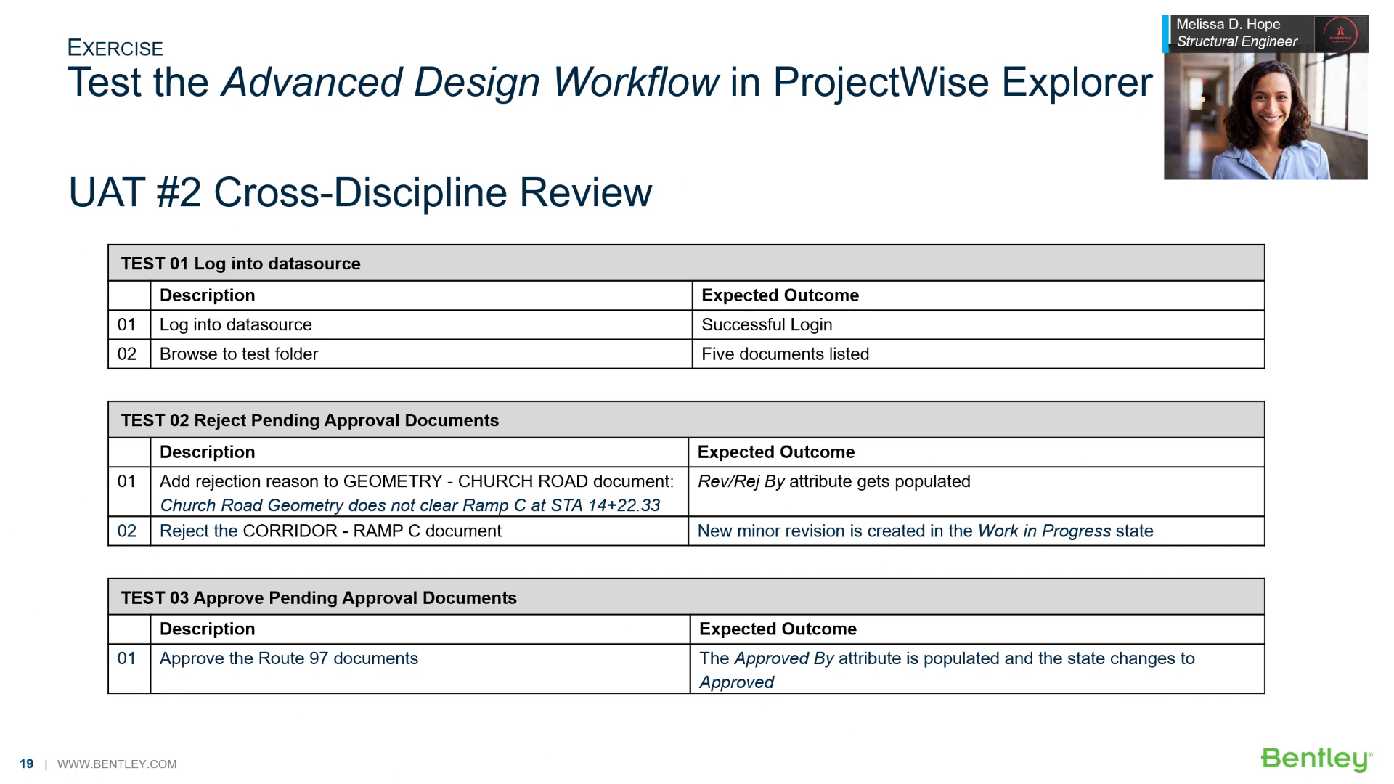
{"action": "key", "text": "Right"}
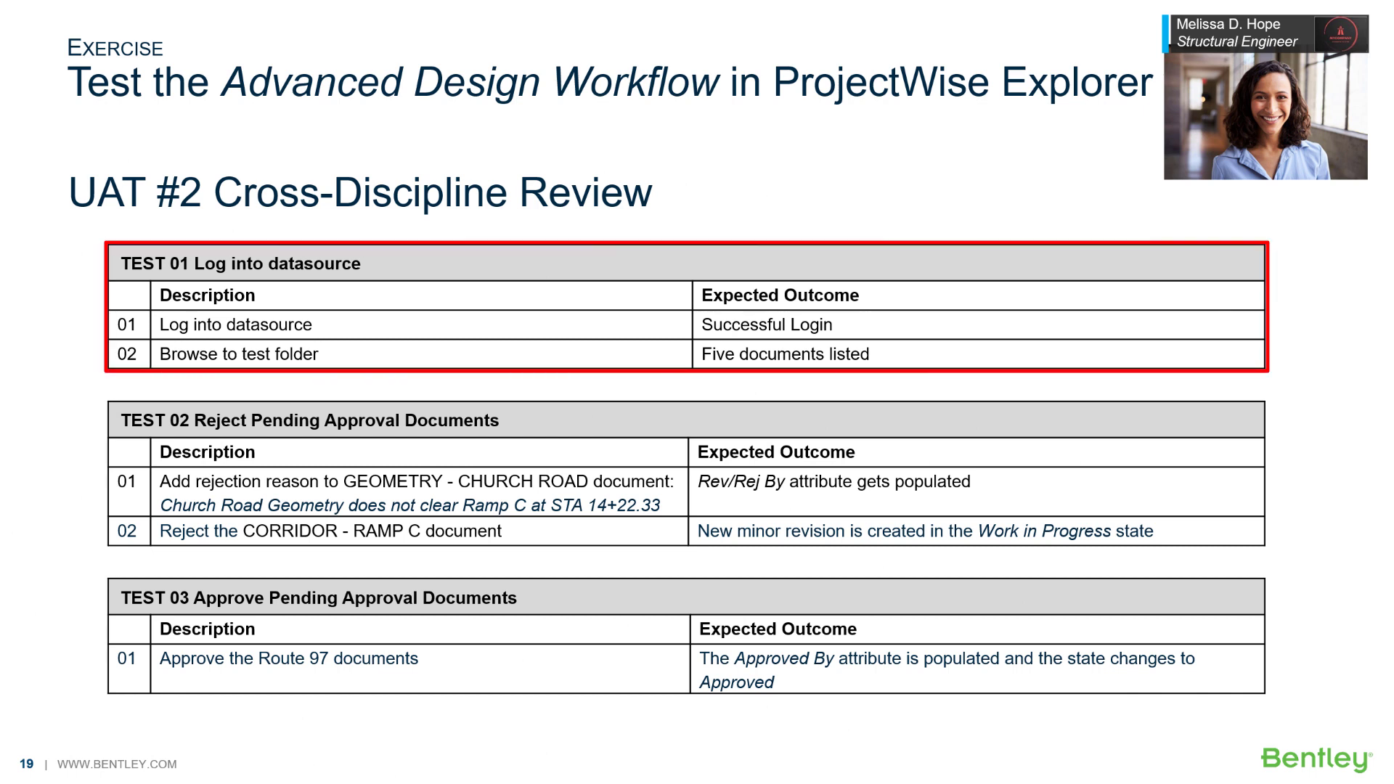
{"action": "key", "text": "Right"}
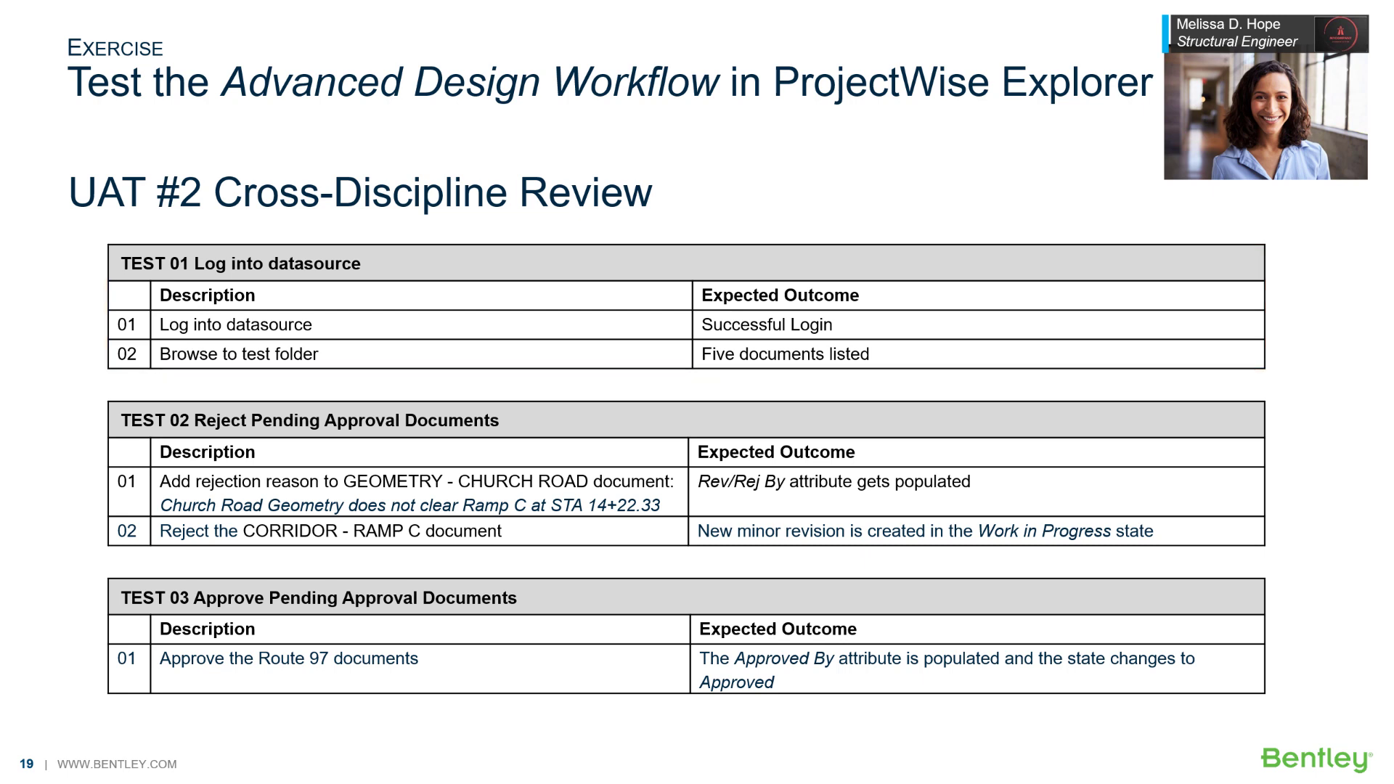
{"action": "key", "text": "Right"}
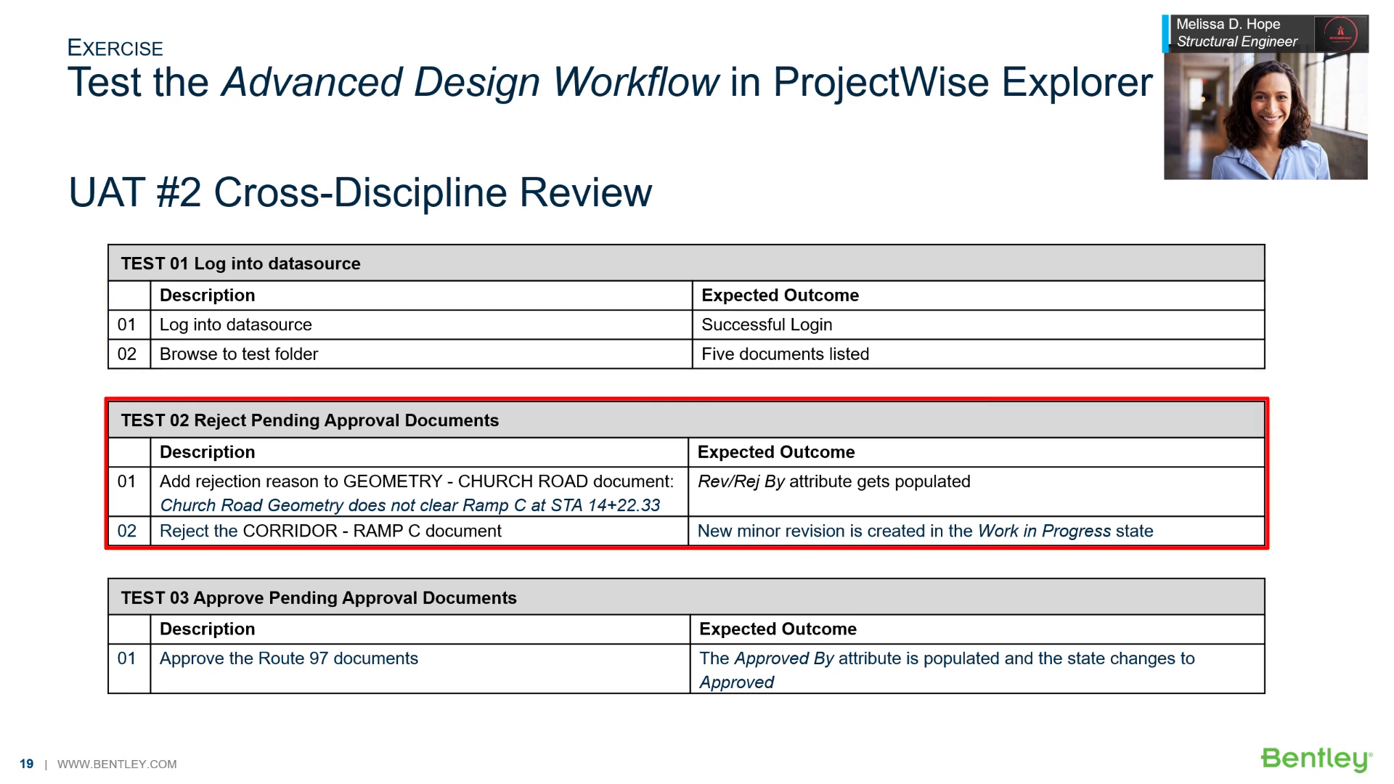
{"action": "key", "text": "Right"}
{"action": "key", "text": "Right"}
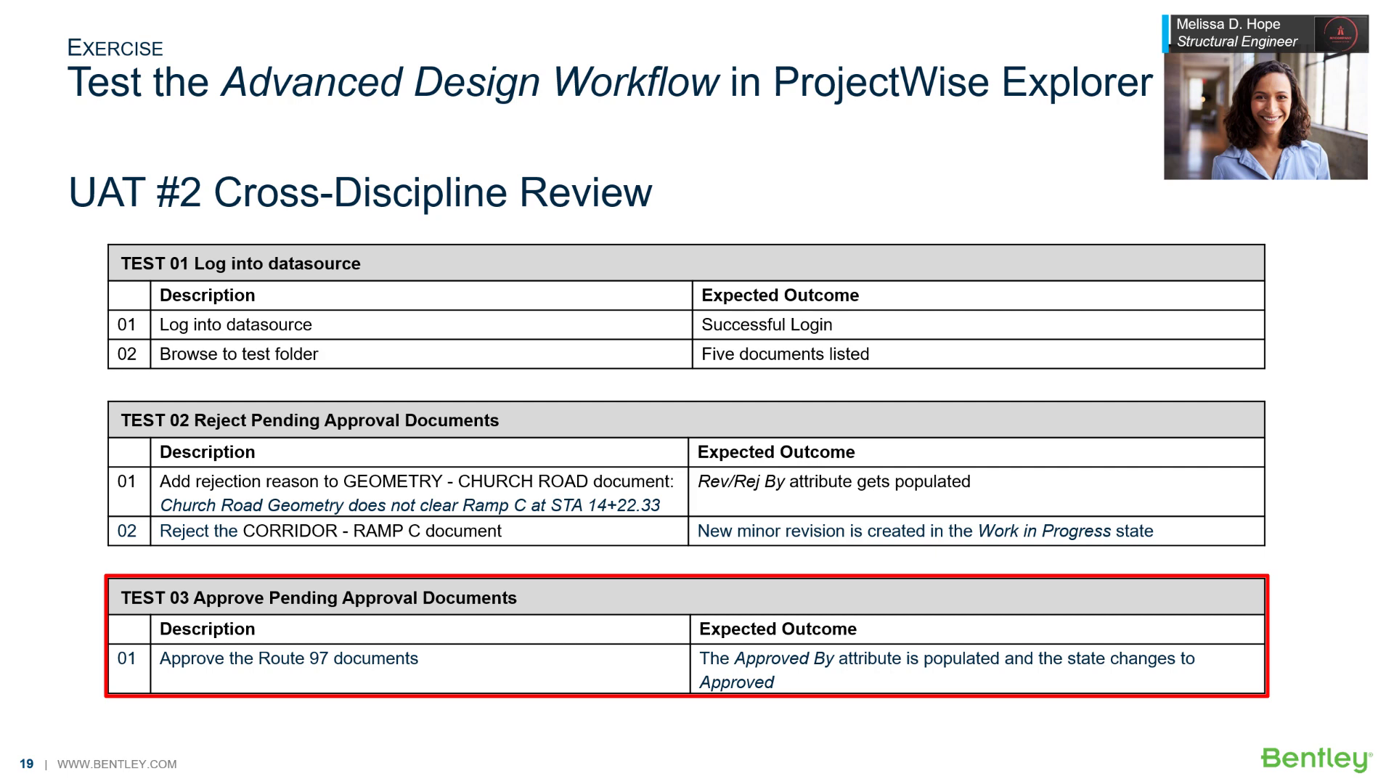
{"action": "key", "text": "Right"}
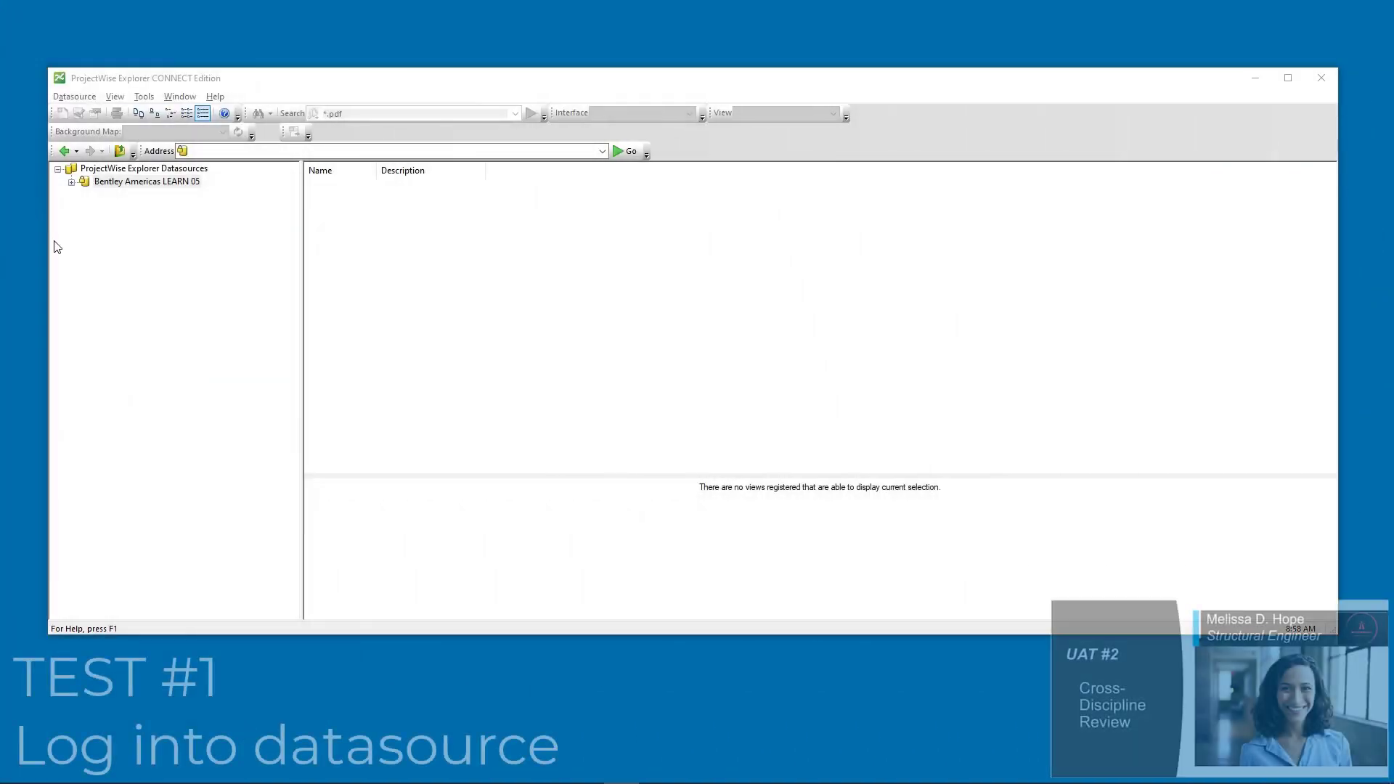
Log in to the Bentley Americas LEARN 05 datasource as StructuralEngineer with ProjectWise authentication
{"action": "right_click", "coordinate": [153, 185]}
{"action": "left_click", "coordinate": [185, 194]}
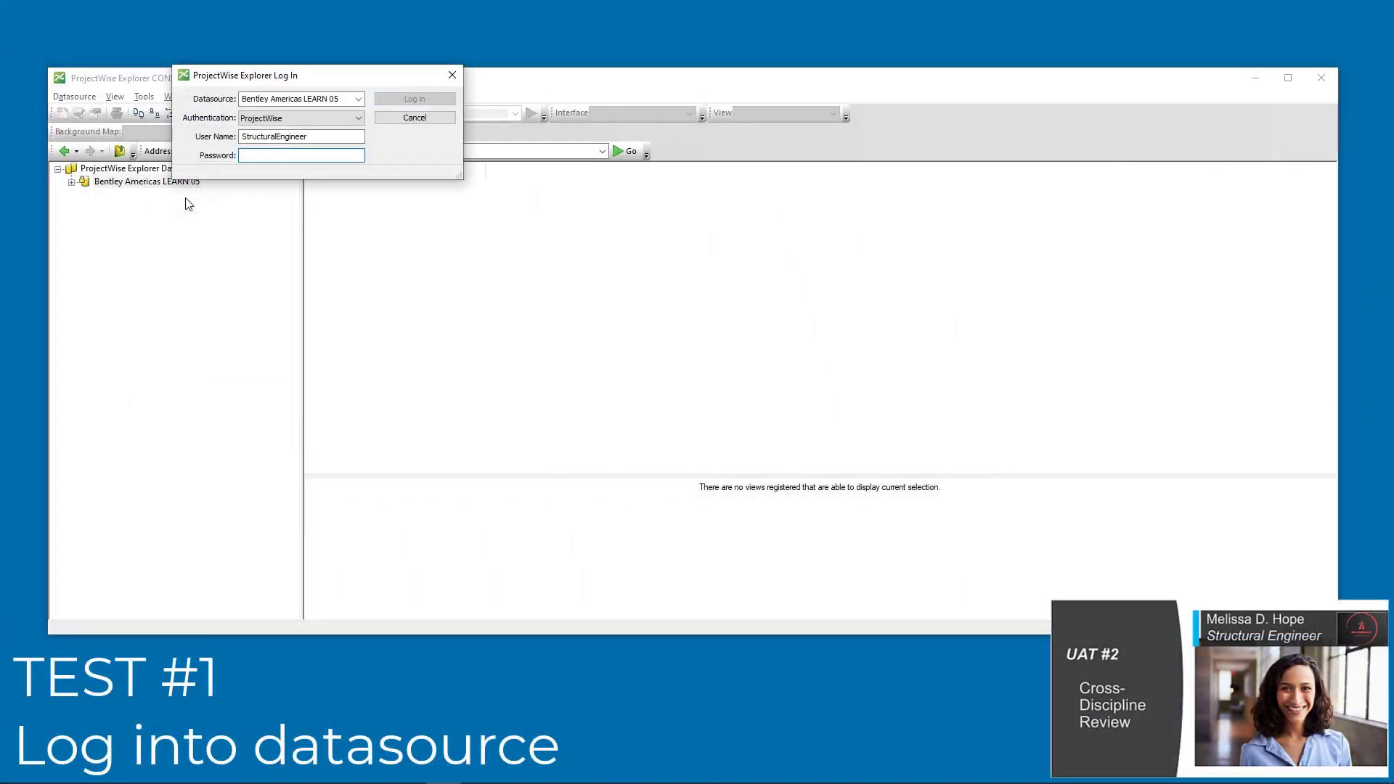
{"action": "left_click", "coordinate": [393, 100]}
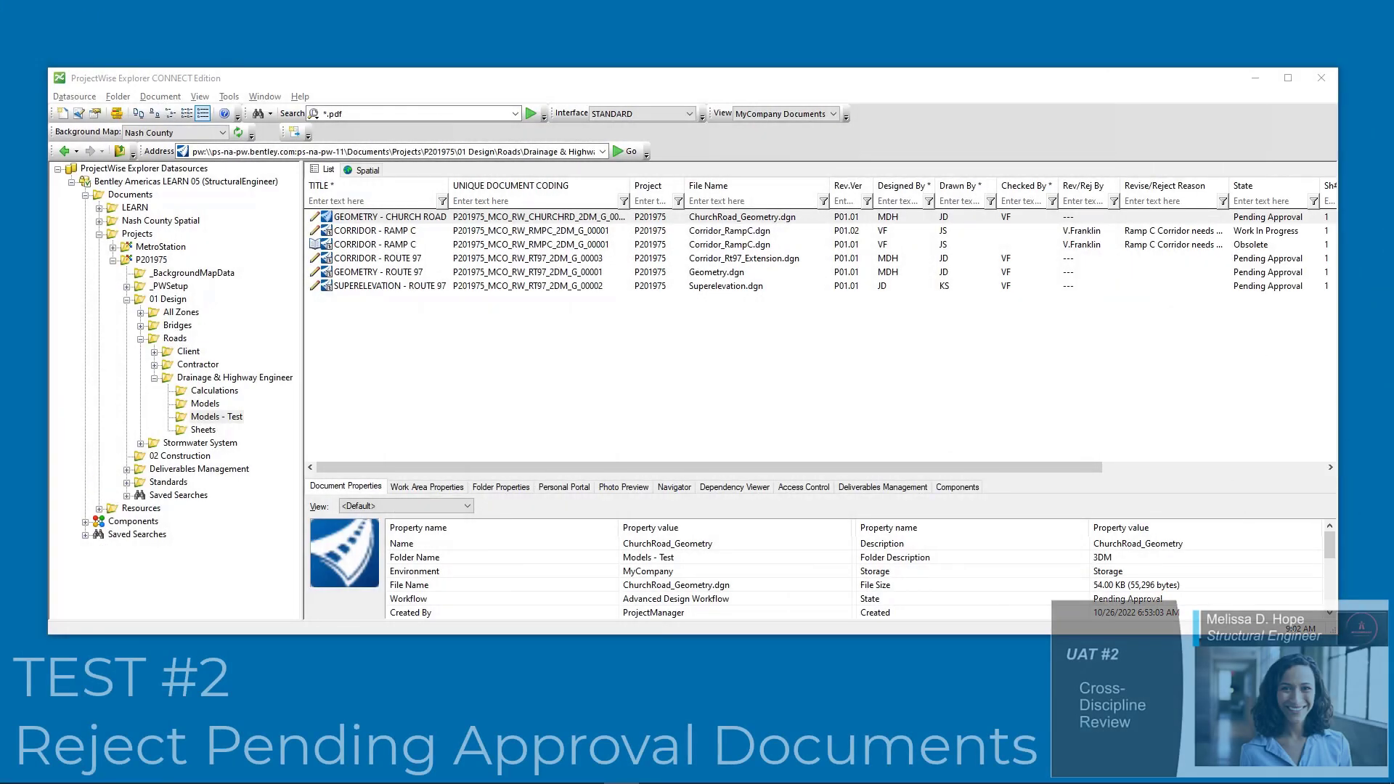
Save "Church Road Geometry does not clear Ramp C at STA 14+22.33" as the Revise/Reject Reason of the GEOMETRY - CHURCH ROAD document
{"action": "left_click", "coordinate": [374, 219]}
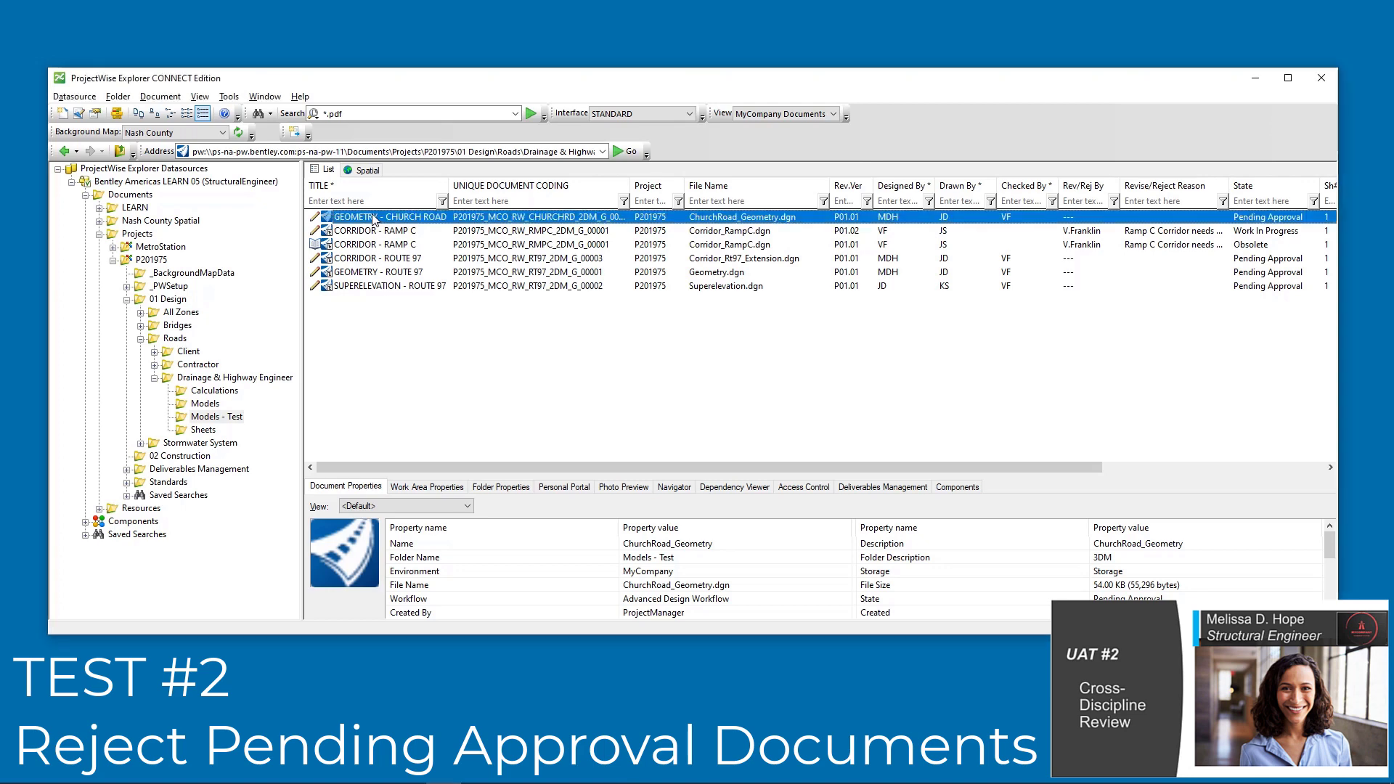
{"action": "double_click", "coordinate": [373, 218]}
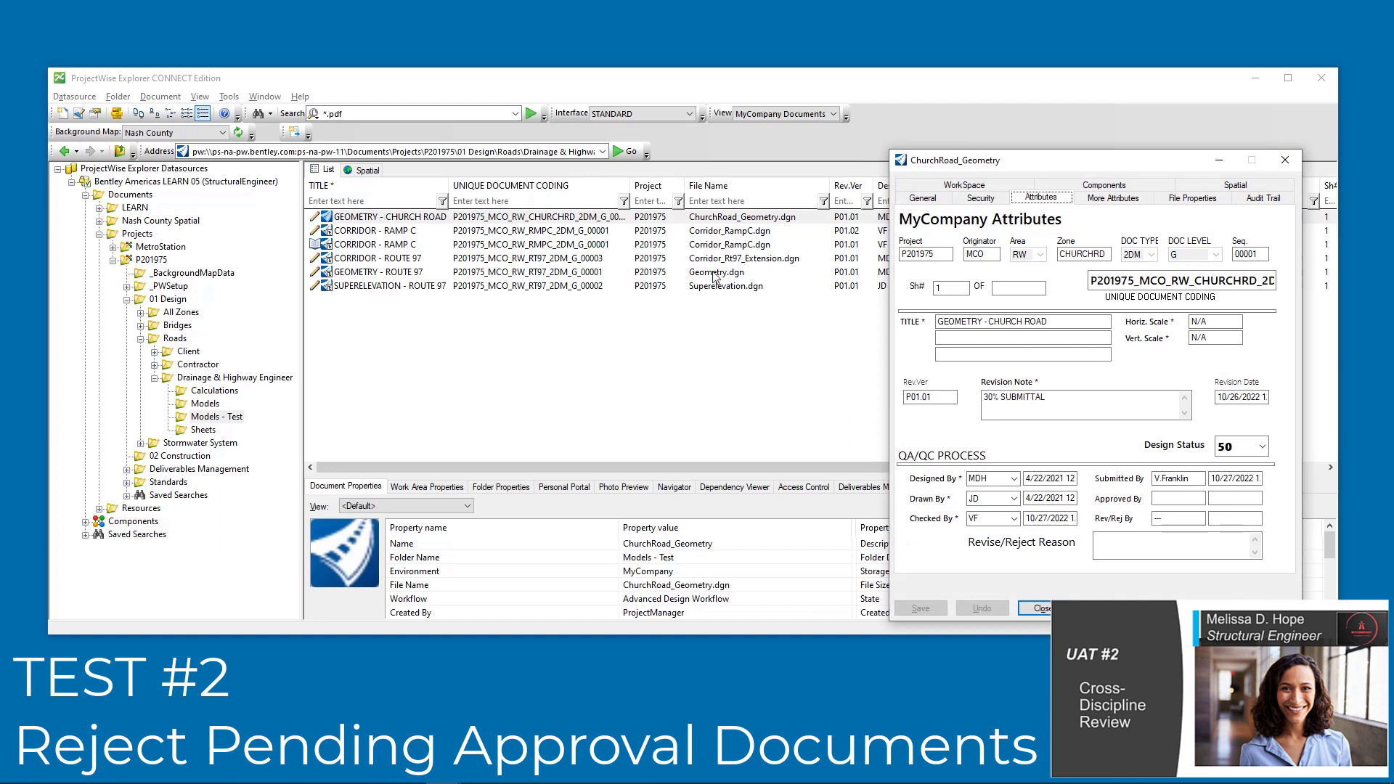
{"action": "left_click", "coordinate": [1142, 541]}
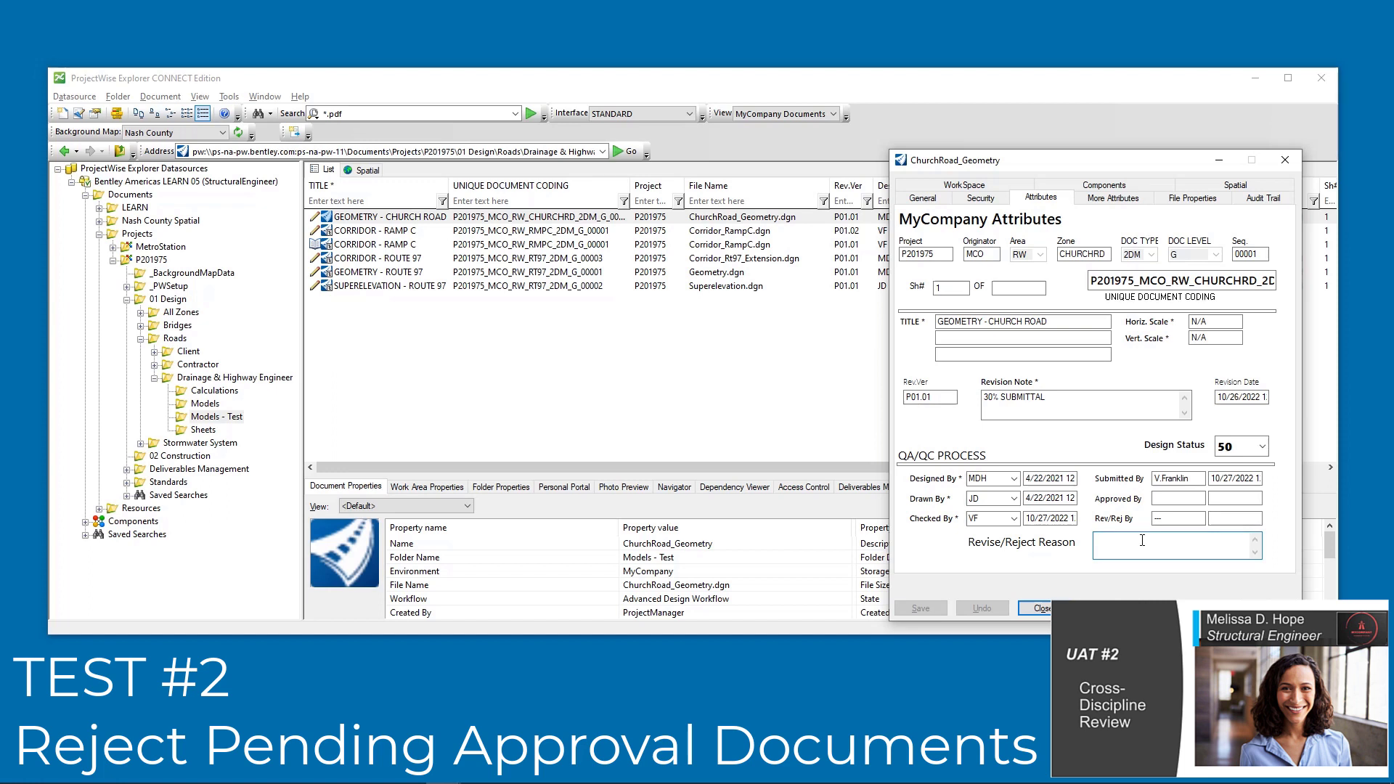
{"action": "type", "text": "Church Road Geometry does not clear Ramp C at STA 14+22.33"}
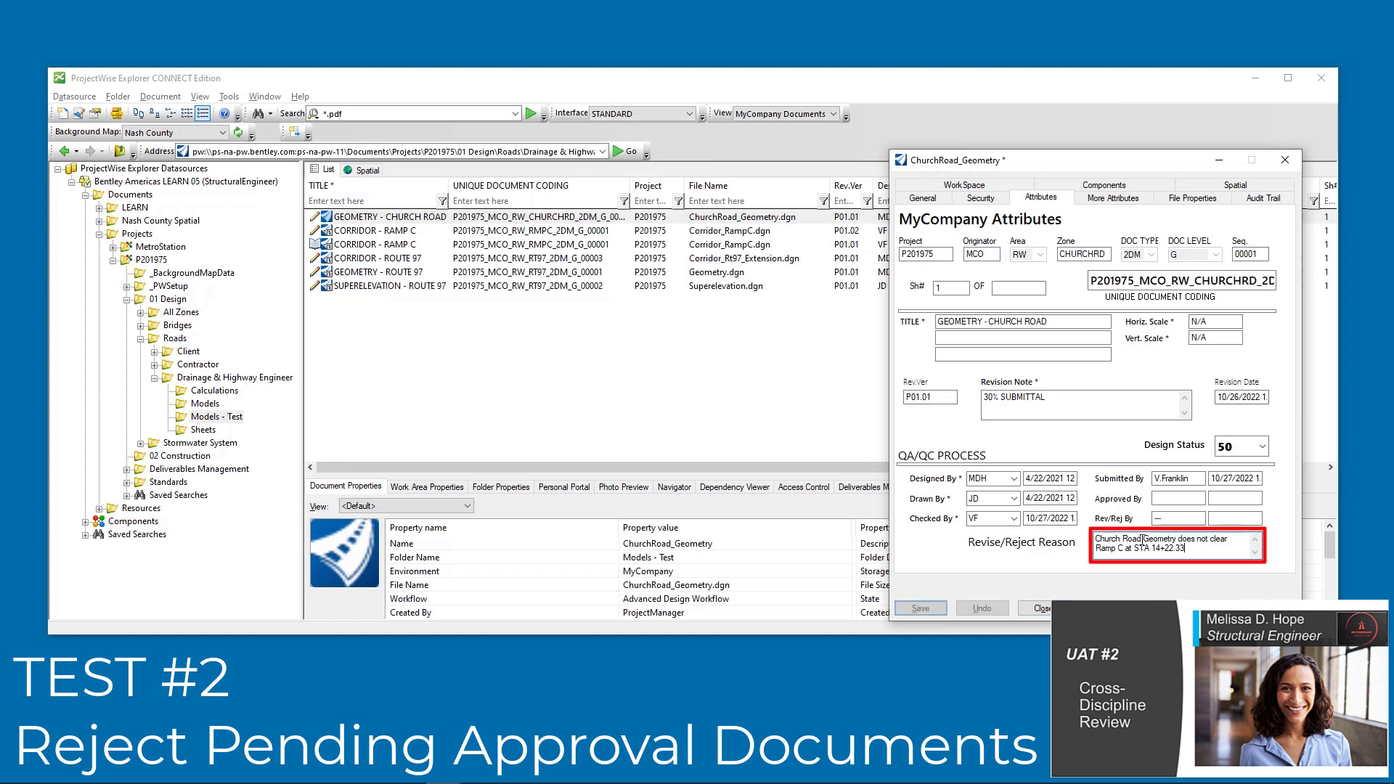
{"action": "left_click", "coordinate": [919, 608]}
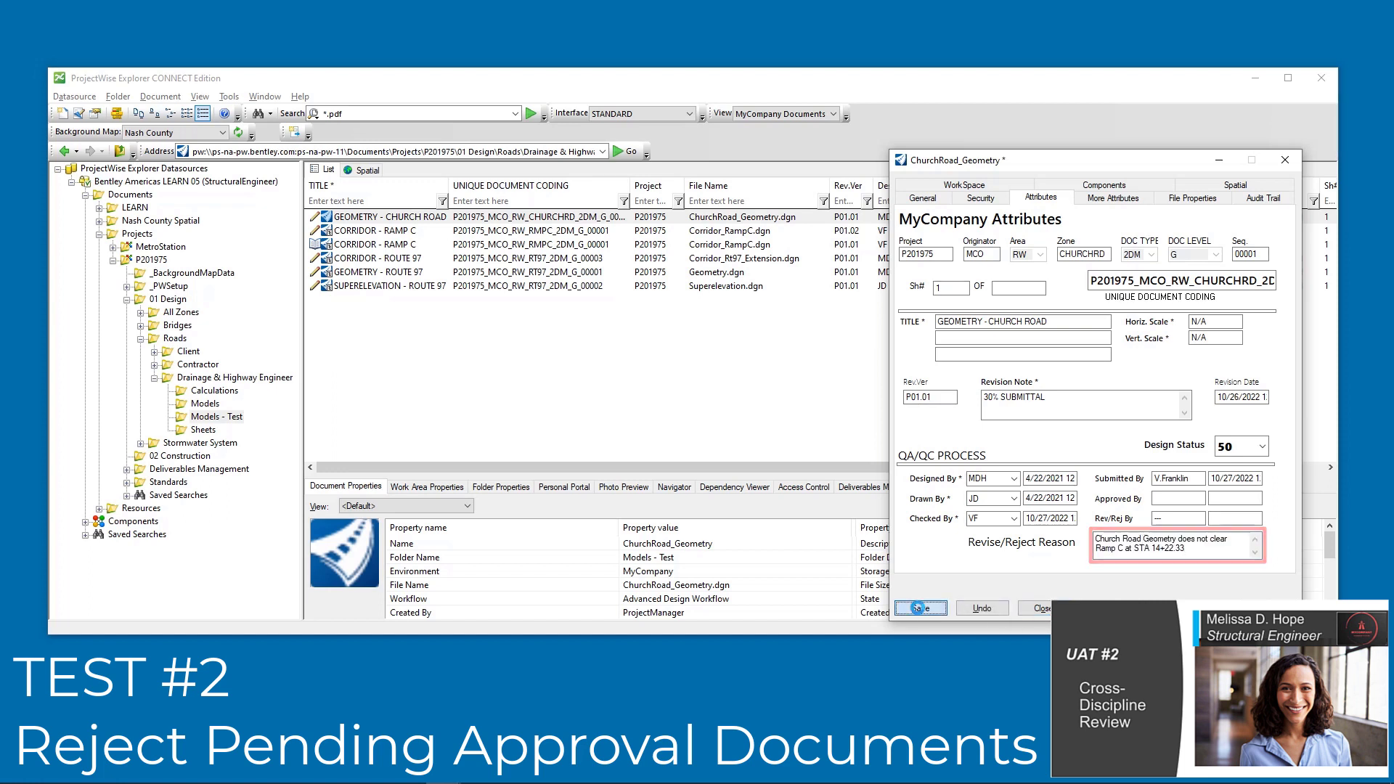
Reject the GEOMETRY - CHURCH ROAD document with creation of a new minor version and close its properties
{"action": "right_click", "coordinate": [373, 217]}
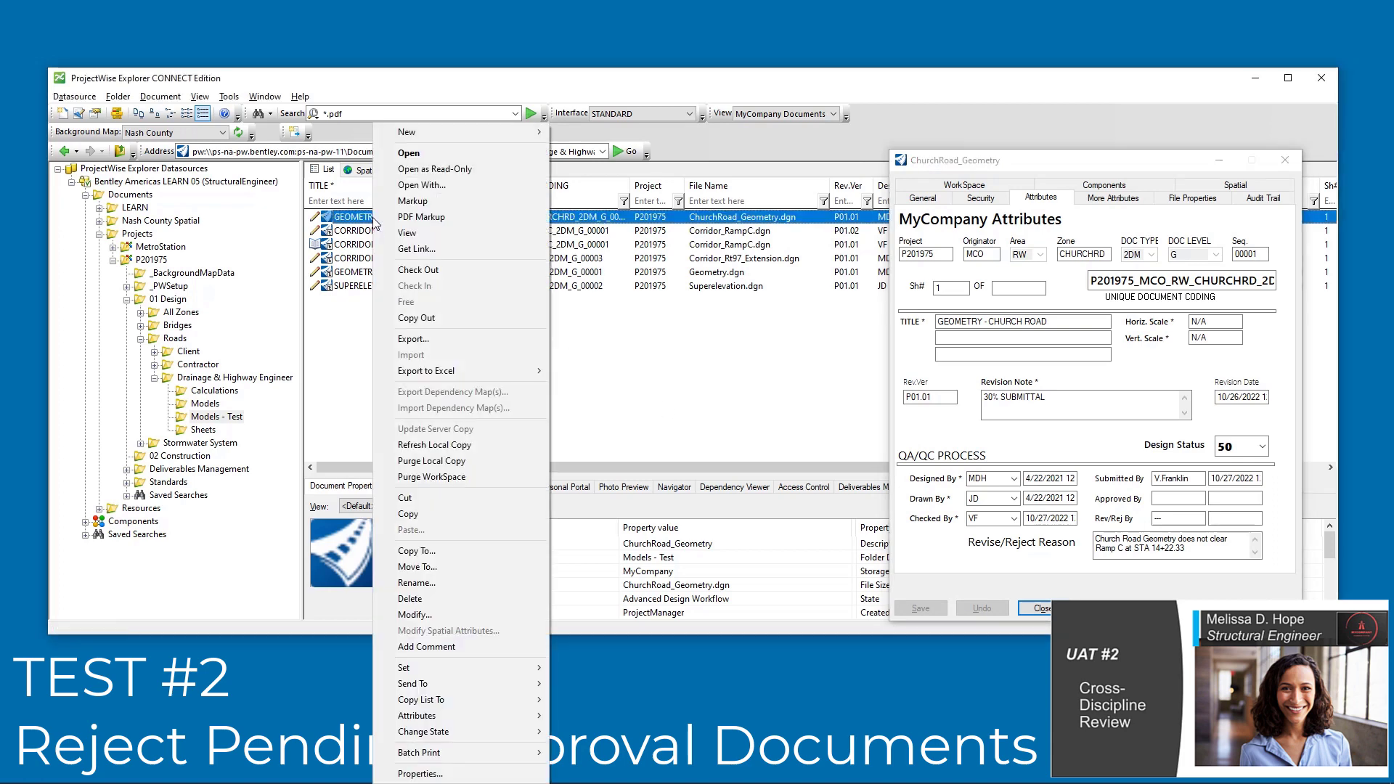
{"action": "mouse_move", "coordinate": [450, 731]}
{"action": "left_click", "coordinate": [596, 646]}
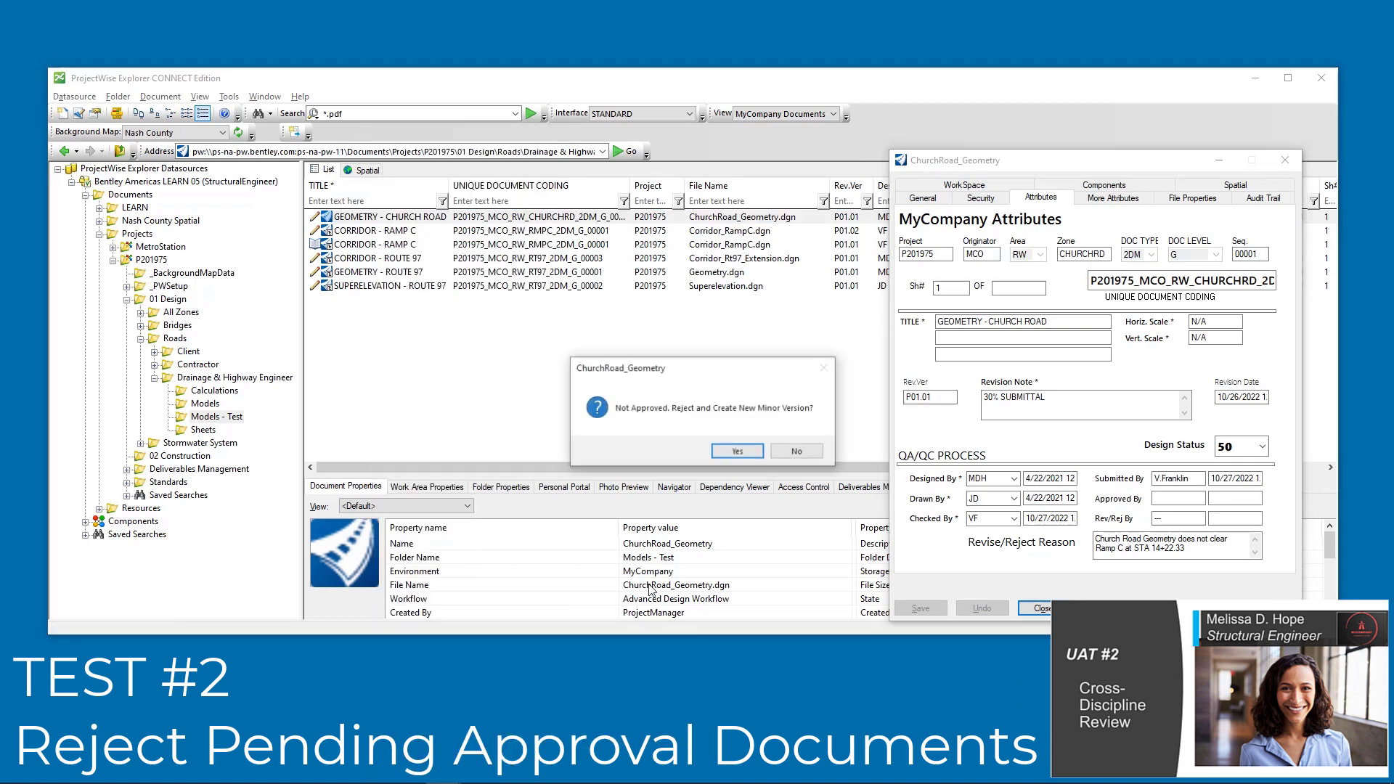
{"action": "left_click", "coordinate": [727, 453]}
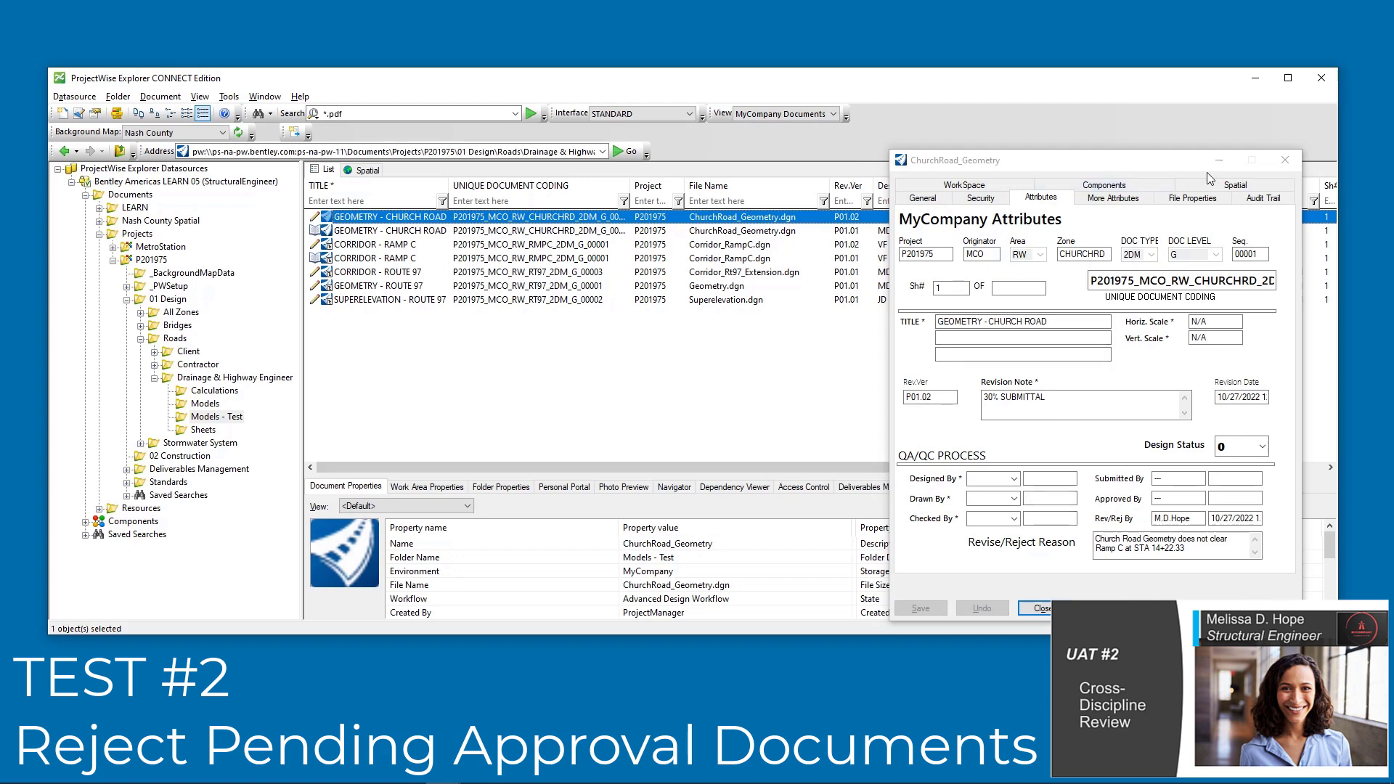
{"action": "left_click", "coordinate": [1284, 160]}
{"action": "left_click", "coordinate": [1217, 231], "text": "ctrl"}
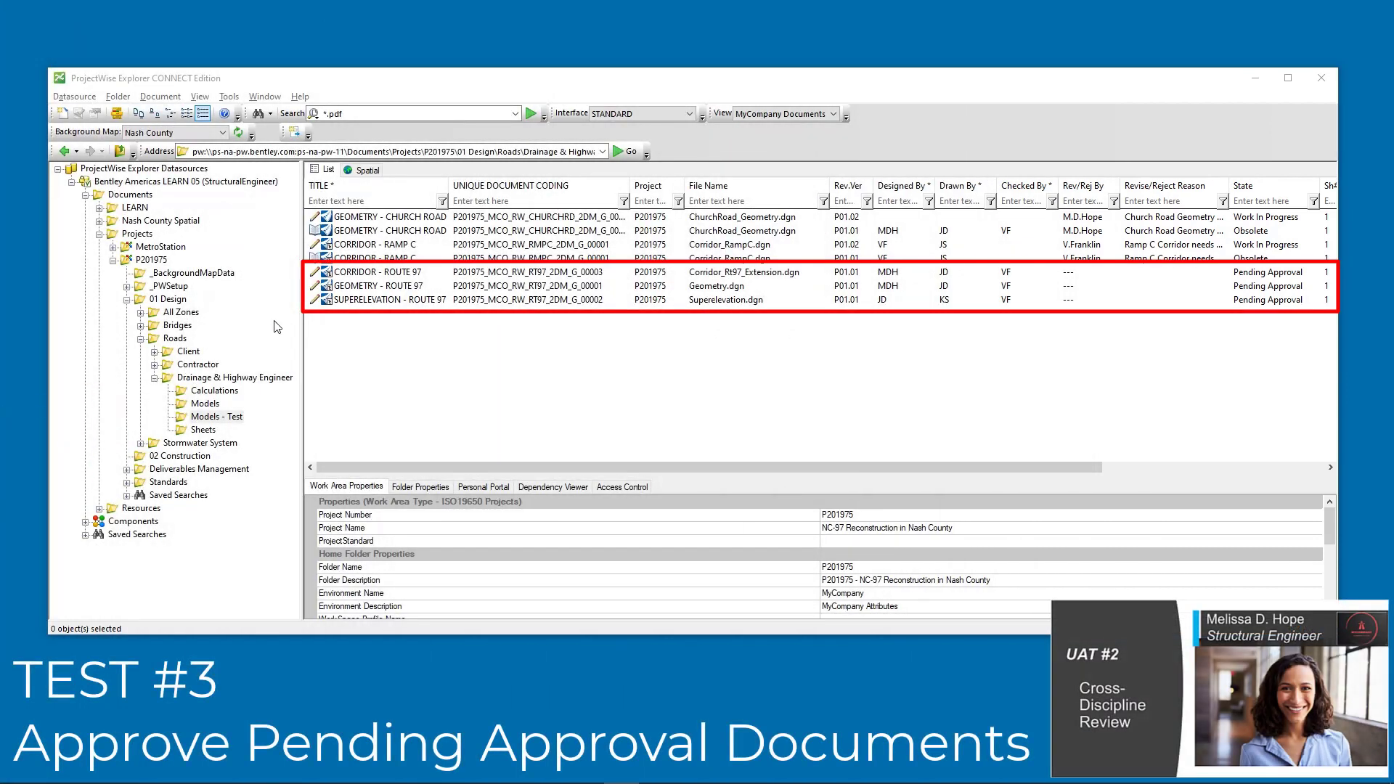
Approve the CORRIDOR, GEOMETRY and SUPERELEVATION - ROUTE 97 documents and check the QA/QC attributes of each one
{"action": "left_click", "coordinate": [348, 272]}
{"action": "left_click", "coordinate": [363, 300], "text": "shift"}
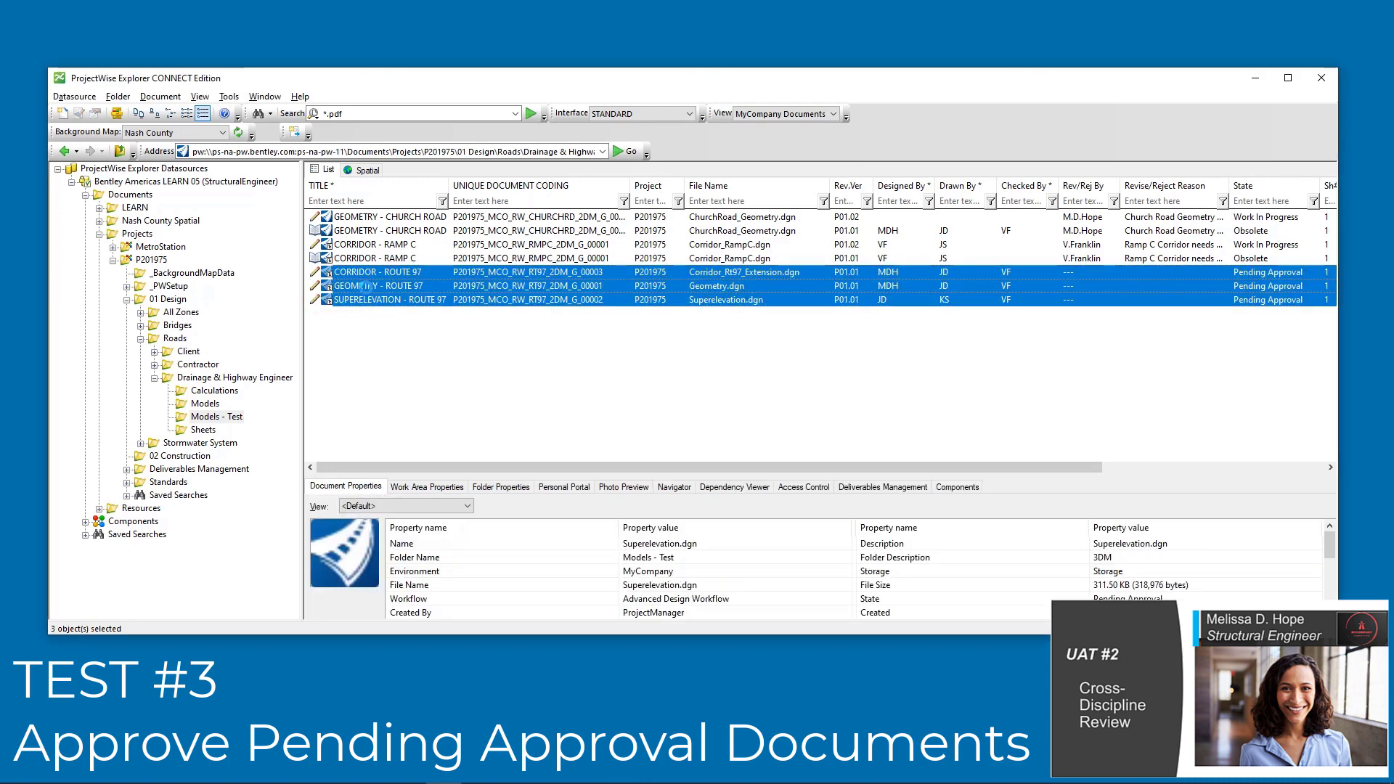
{"action": "right_click", "coordinate": [366, 286]}
{"action": "mouse_move", "coordinate": [447, 733]}
{"action": "left_click", "coordinate": [576, 629]}
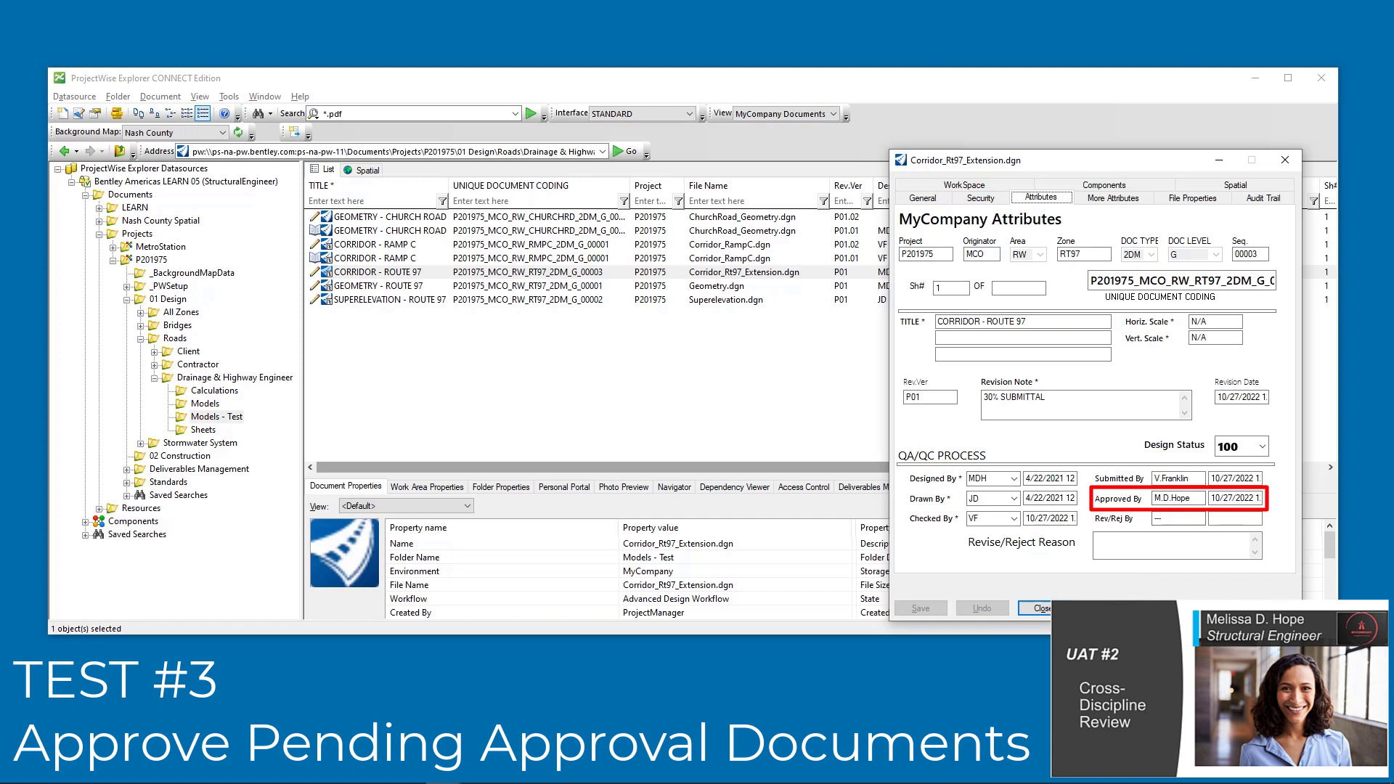
{"action": "left_click", "coordinate": [1168, 608]}
{"action": "left_click", "coordinate": [1167, 608]}
{"action": "left_click", "coordinate": [1043, 608]}
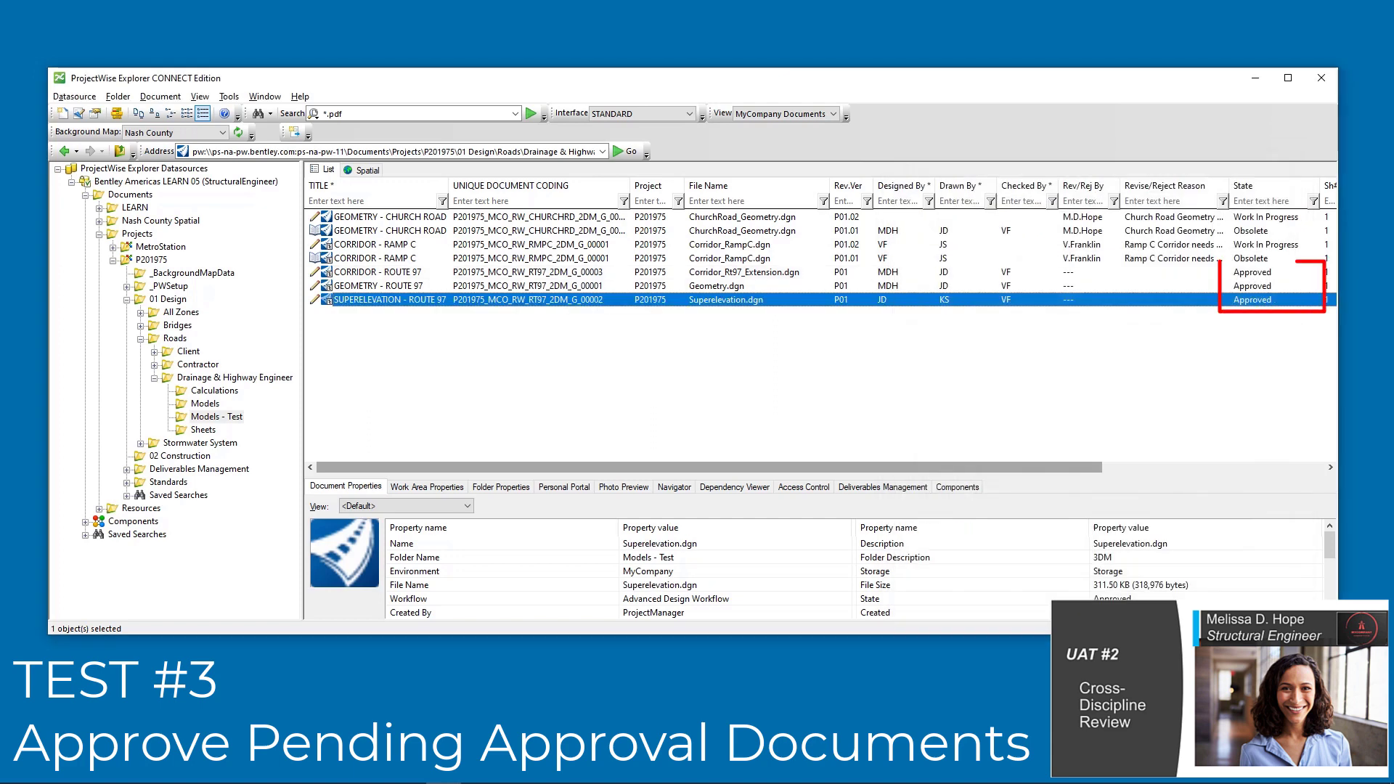
{"action": "mouse_move", "coordinate": [1246, 289]}
{"action": "left_mouse_down"}
{"action": "mouse_move", "coordinate": [1248, 276]}
{"action": "mouse_move", "coordinate": [1253, 315]}
{"action": "mouse_move", "coordinate": [1251, 276]}
{"action": "left_mouse_up"}
{"action": "left_click", "coordinate": [1251, 275], "text": "shift"}
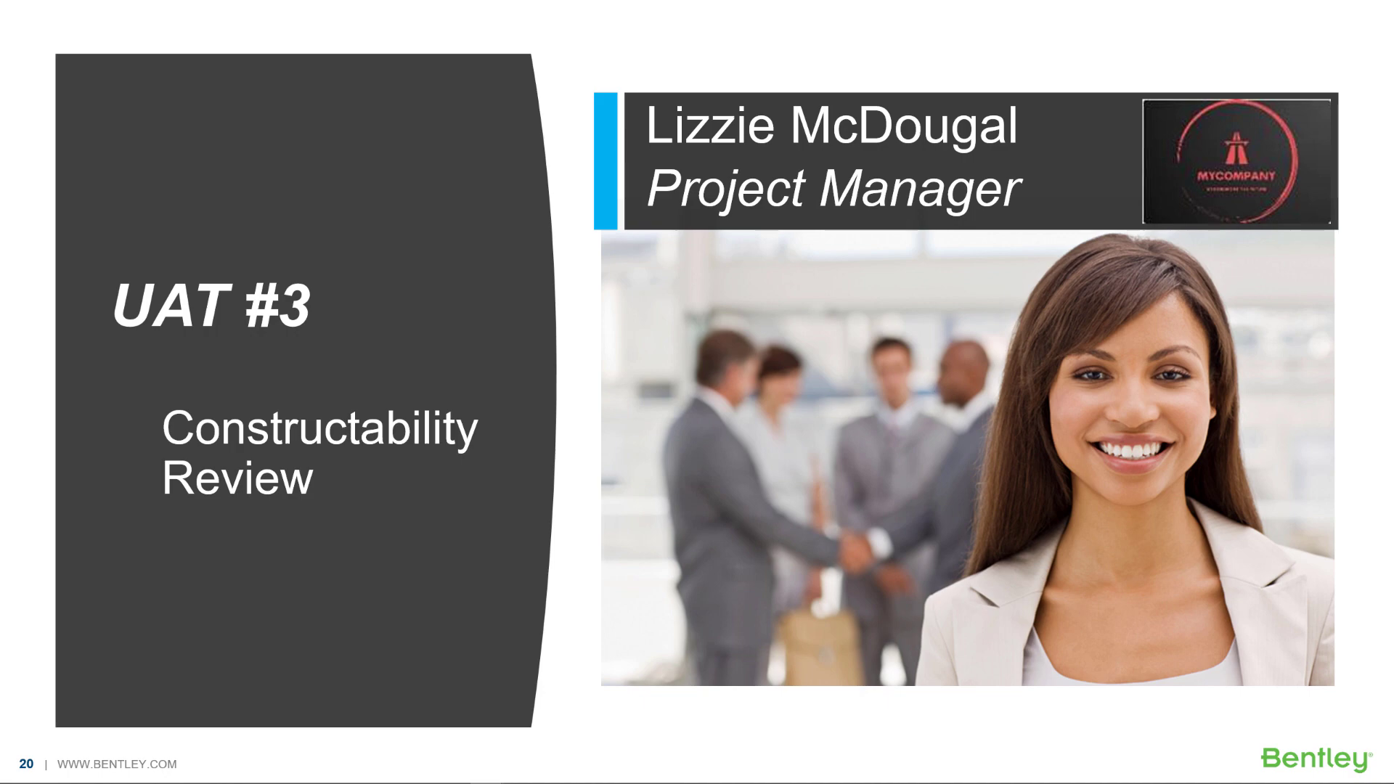
{"action": "key", "text": "Right"}
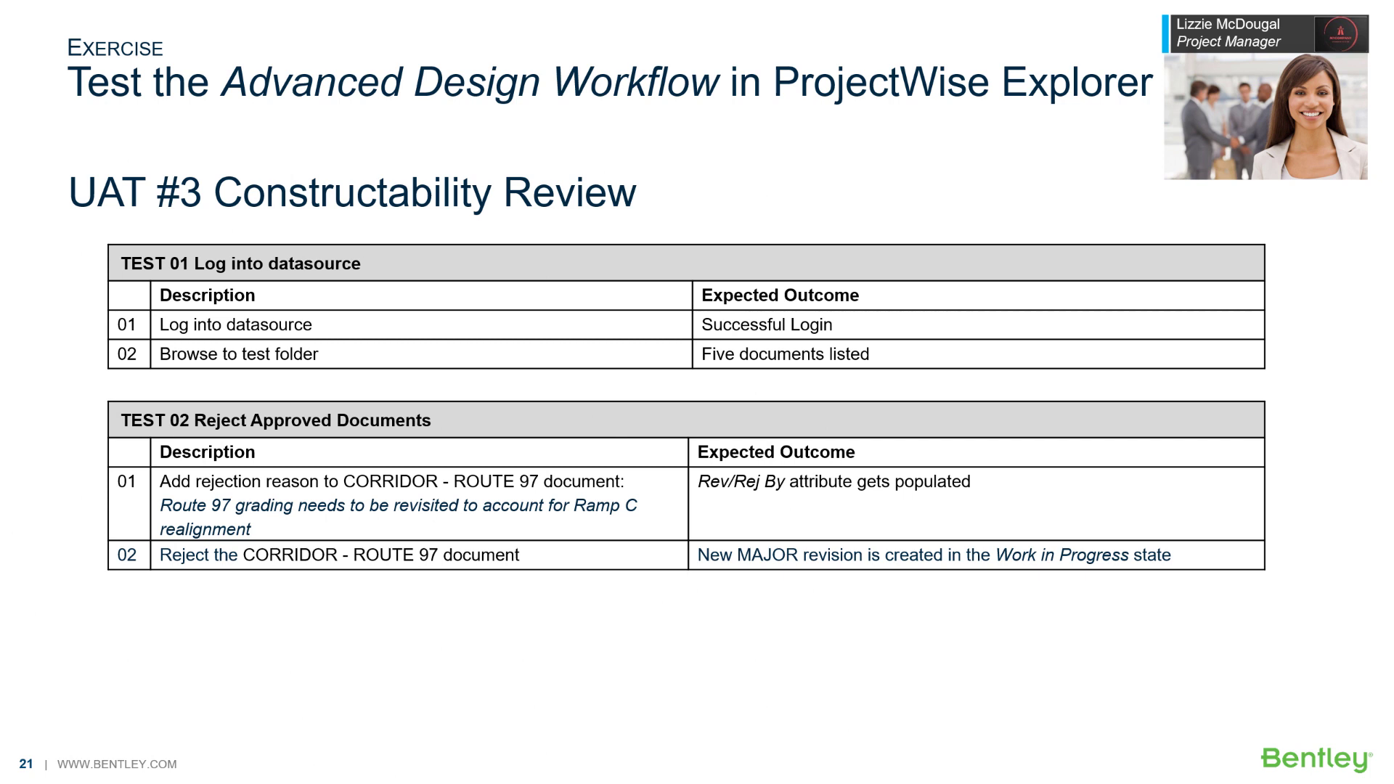
{"action": "key", "text": "Right"}
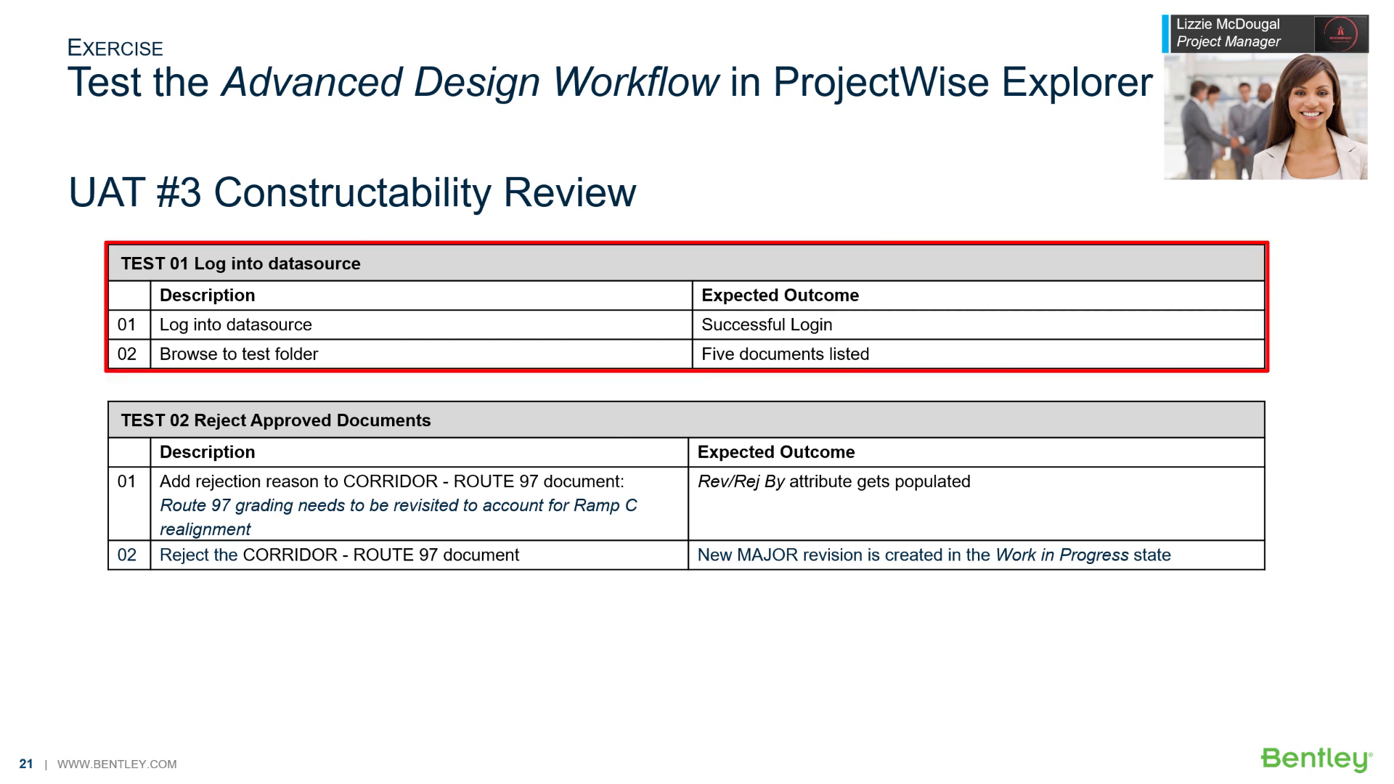